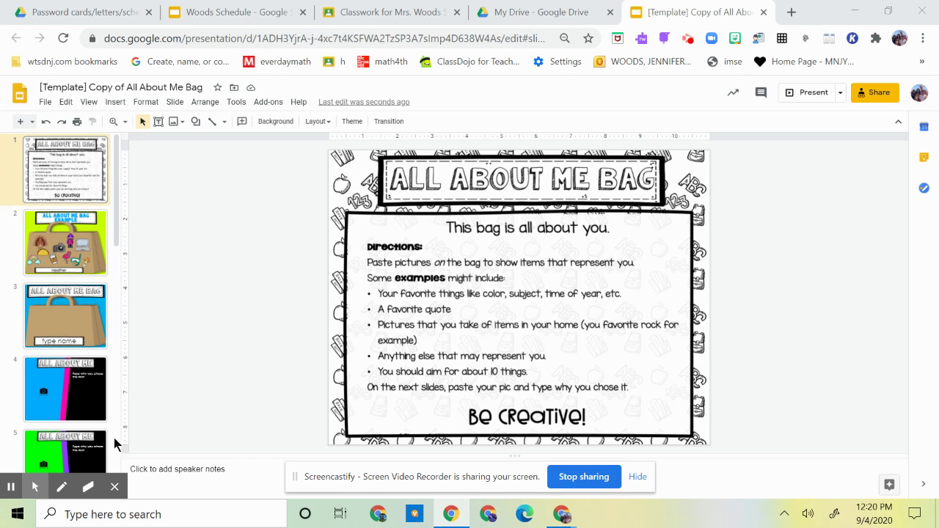
# Replace the "type name" placeholder on the slide 3 bag label with the bag owner's name
pyautogui.moveTo(64, 485)
pyautogui.click(68, 236)
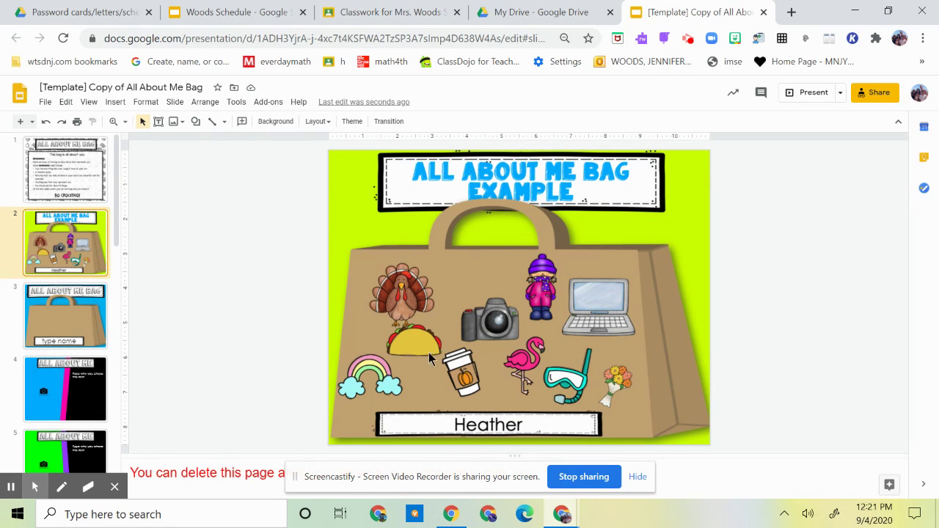
pyautogui.click(94, 327)
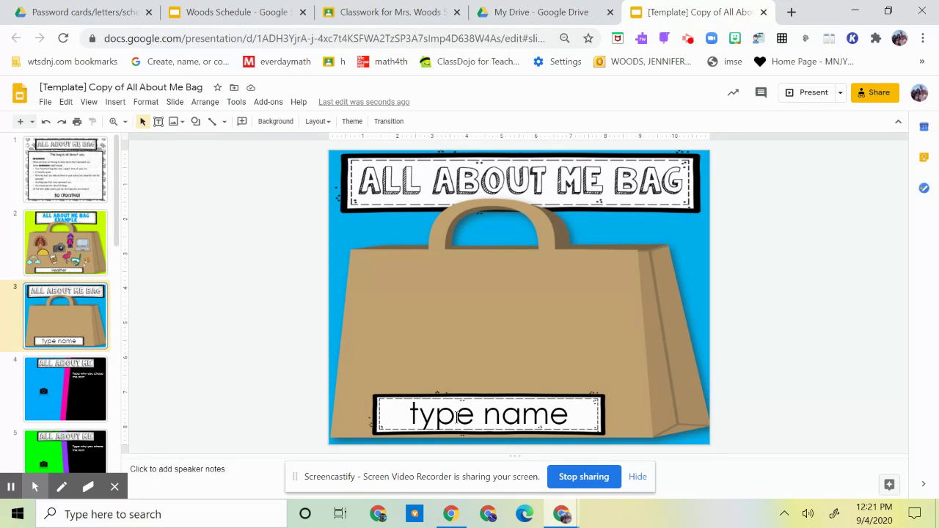
pyautogui.click(559, 419)
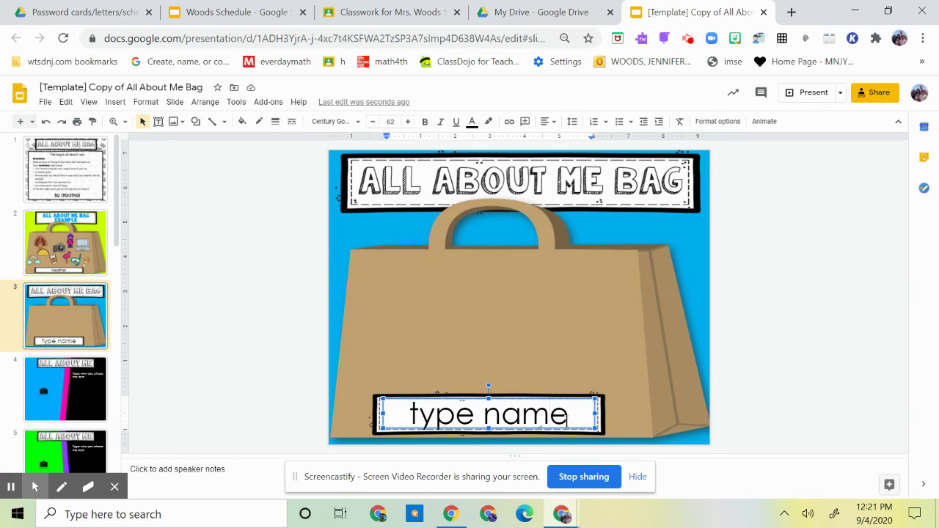
pyautogui.press('BackSpace')
pyautogui.press('BackSpace')
pyautogui.press('BackSpace')
pyautogui.press('BackSpace')
pyautogui.press('BackSpace')
pyautogui.press('BackSpace')
pyautogui.press('BackSpace')
pyautogui.press('BackSpace')
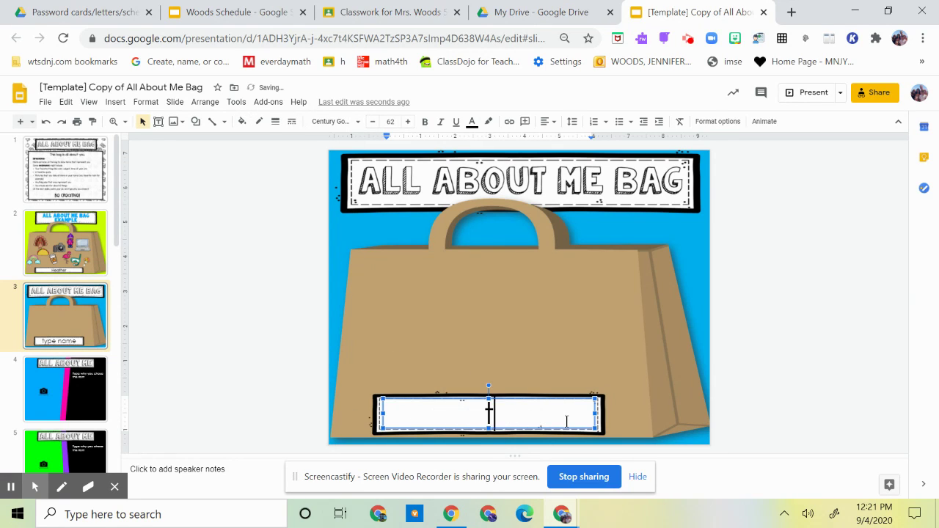
pyautogui.press('Delete')
pyautogui.write('Mrs. Woods')
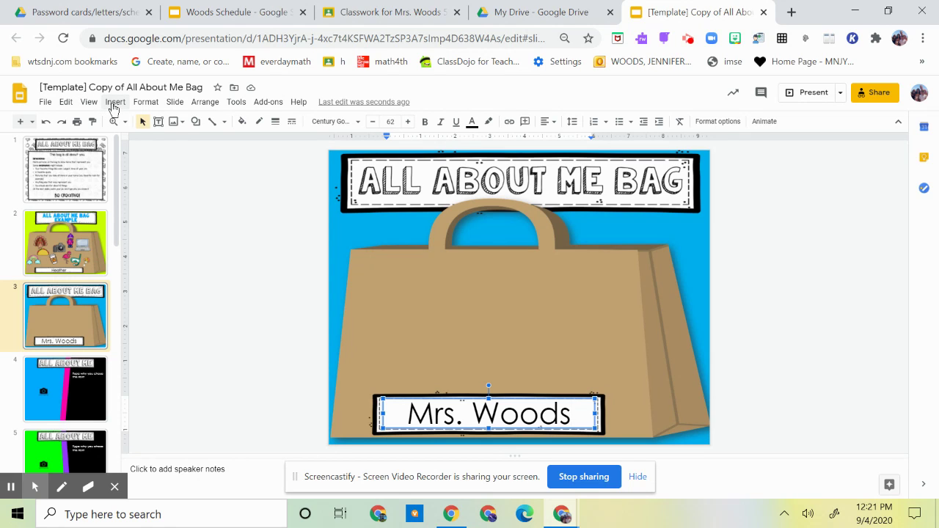
# Search the web for "running" images to insert into the slide
pyautogui.click(113, 106)
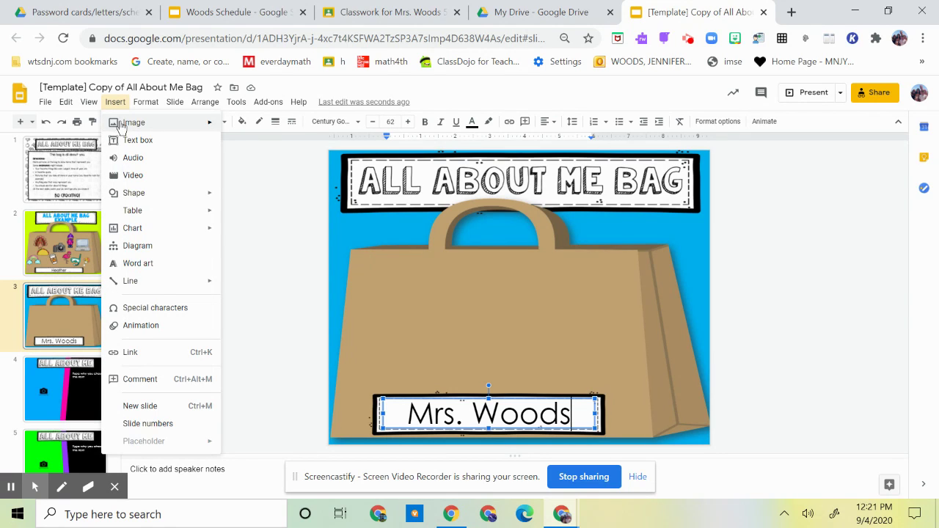
pyautogui.moveTo(122, 126)
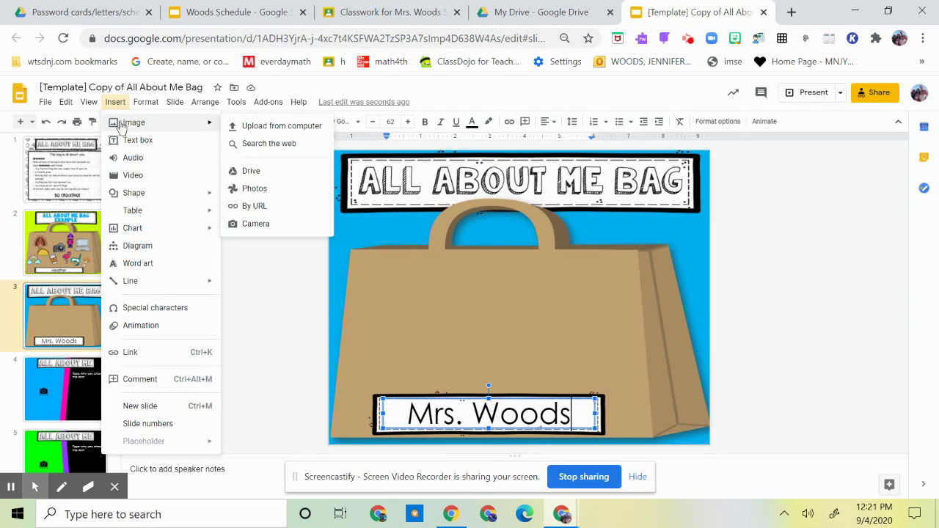
pyautogui.click(271, 144)
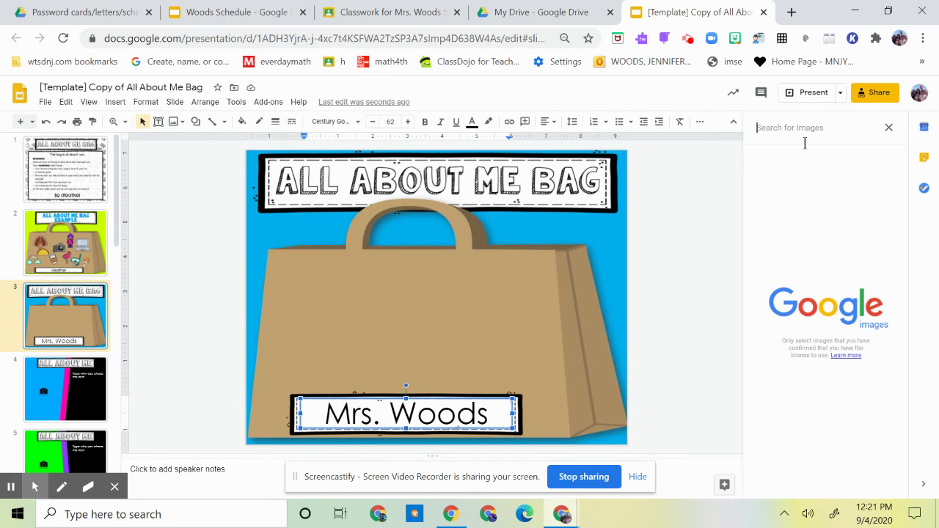
pyautogui.write('run')
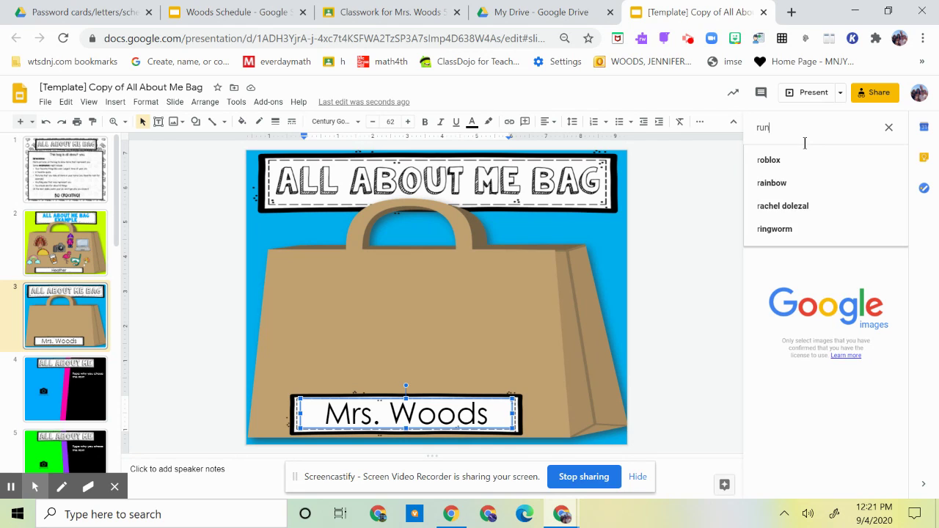
pyautogui.write('ning')
pyautogui.press('Return')
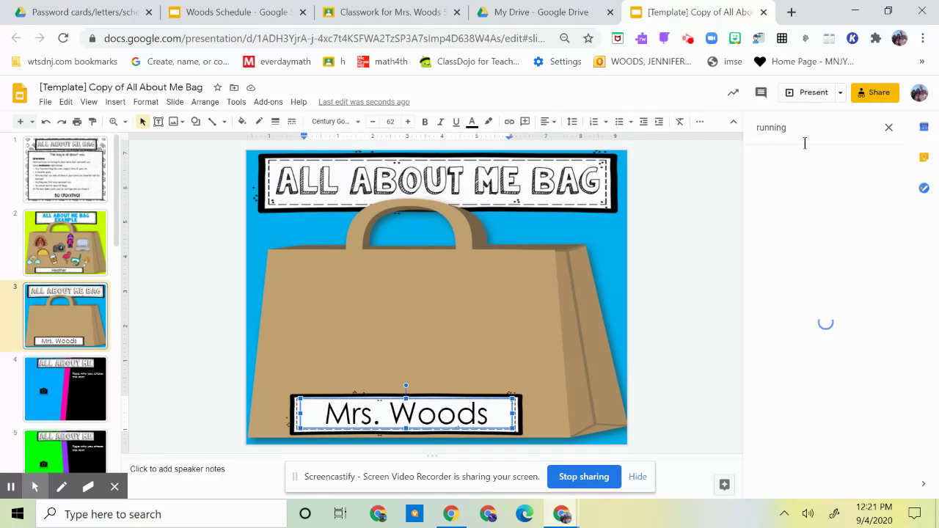
# Insert the picture of the woman running, shrink it and place it on the bag's upper left area
pyautogui.moveTo(845, 209); pyautogui.dragTo(280, 256)
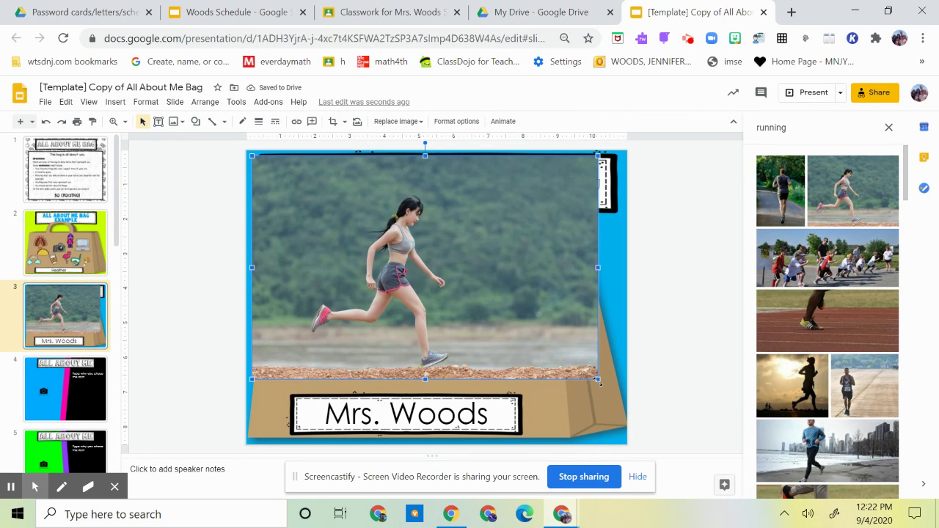
pyautogui.moveTo(599, 379); pyautogui.dragTo(322, 208)
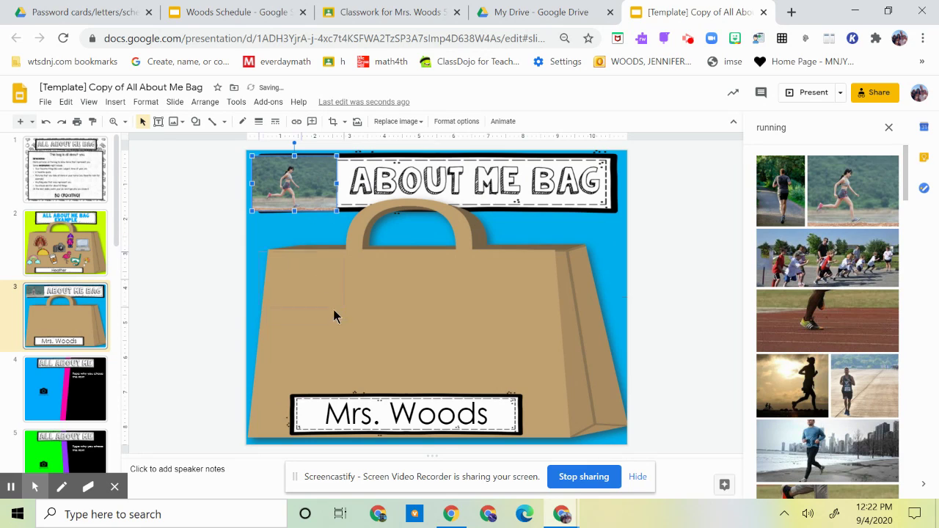
pyautogui.moveTo(337, 314); pyautogui.dragTo(336, 314)
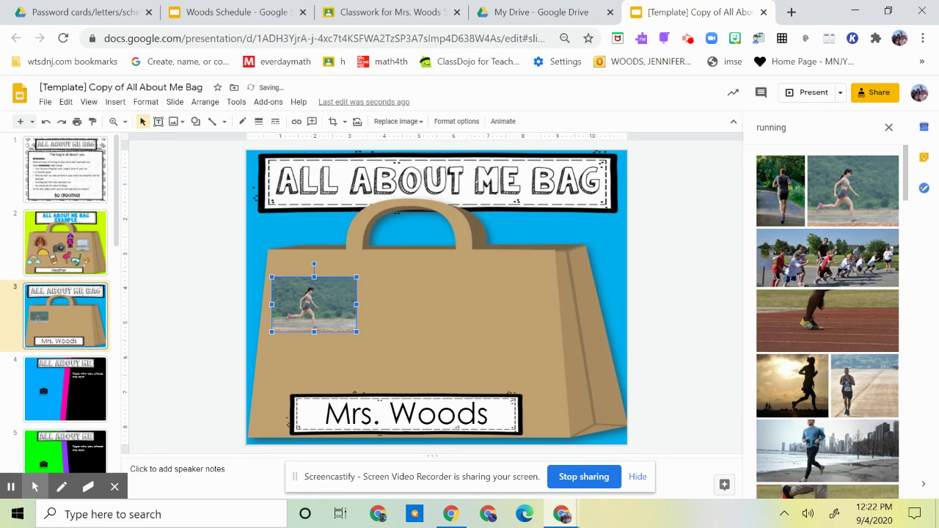
# Search for "teacher" images and place a small picture of the teacher at the chalkboard beside the runner on the bag
pyautogui.doubleClick(800, 134)
pyautogui.write('te')
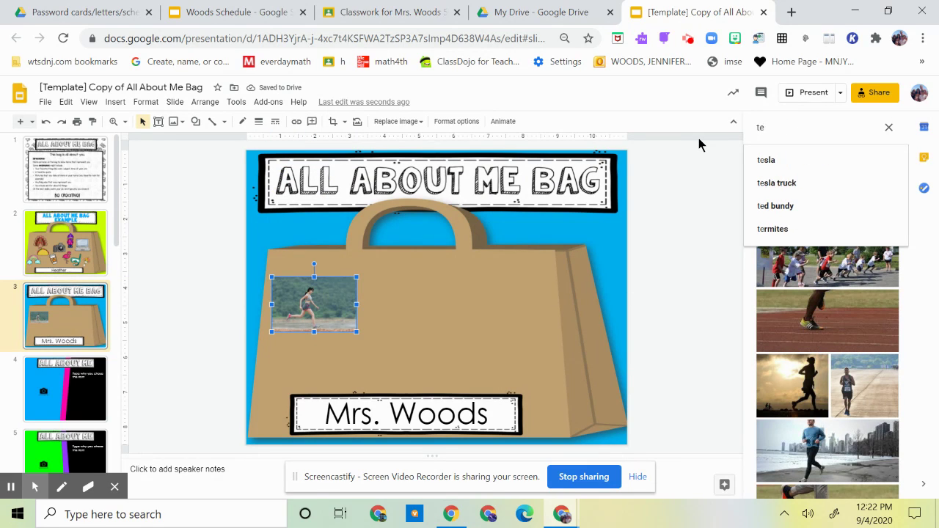
pyautogui.write('acher')
pyautogui.press('Return')
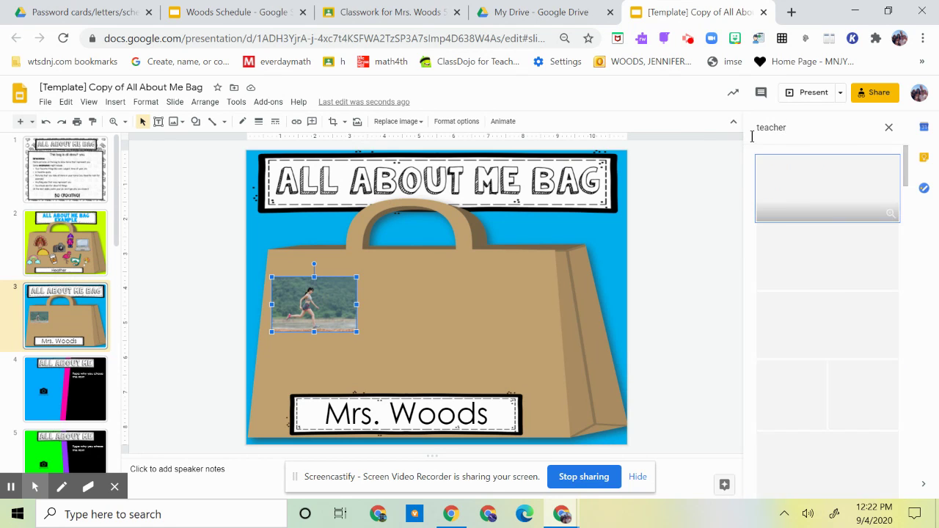
pyautogui.scroll(-3, 887, 400)
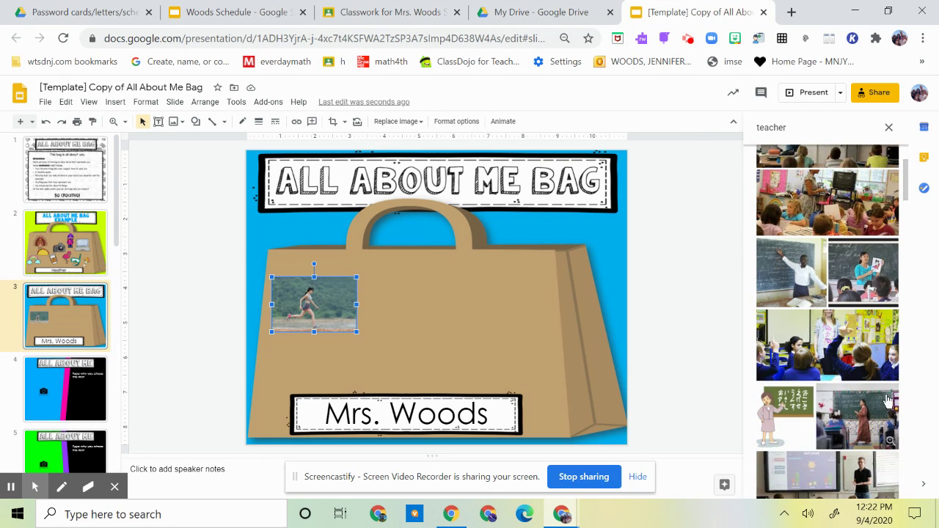
pyautogui.moveTo(873, 282); pyautogui.dragTo(414, 272)
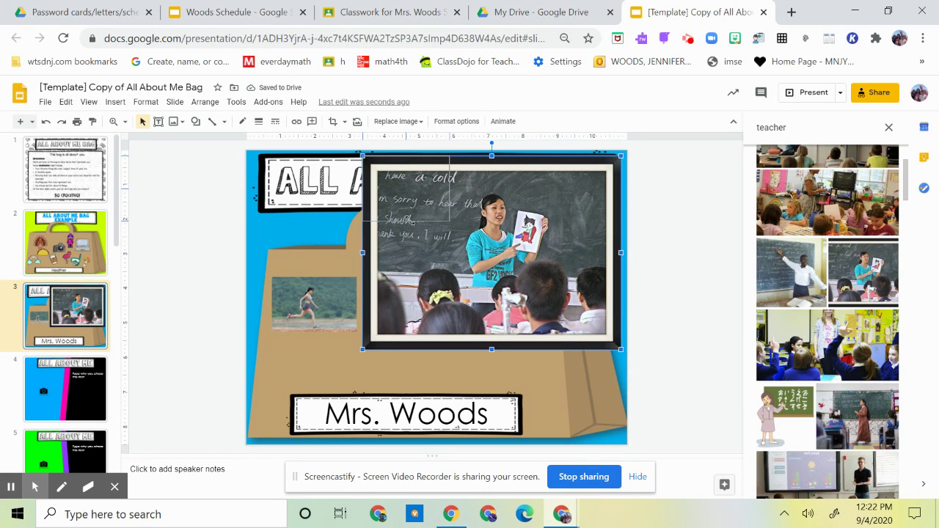
pyautogui.moveTo(411, 220); pyautogui.dragTo(403, 298)
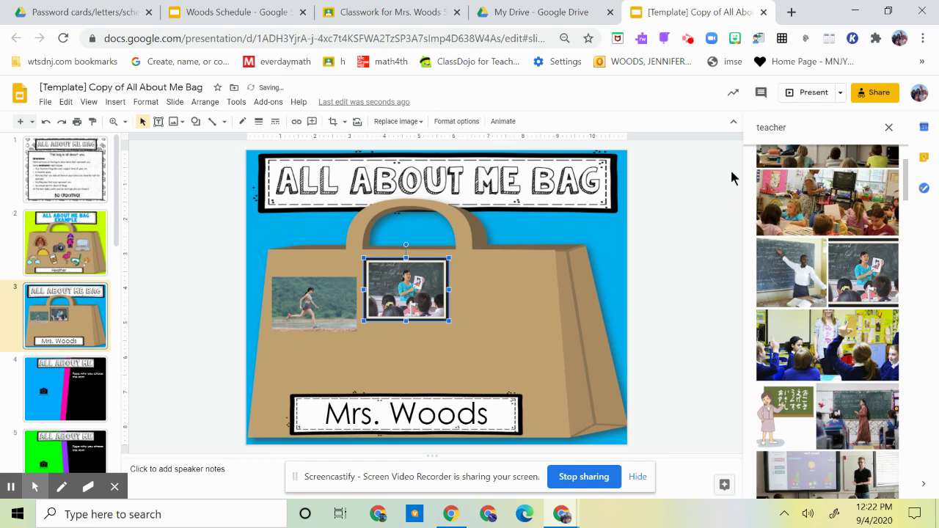
# Search for "pizza" images and place a small whole pepperoni pizza picture beside the teacher picture on the bag
pyautogui.click(801, 126)
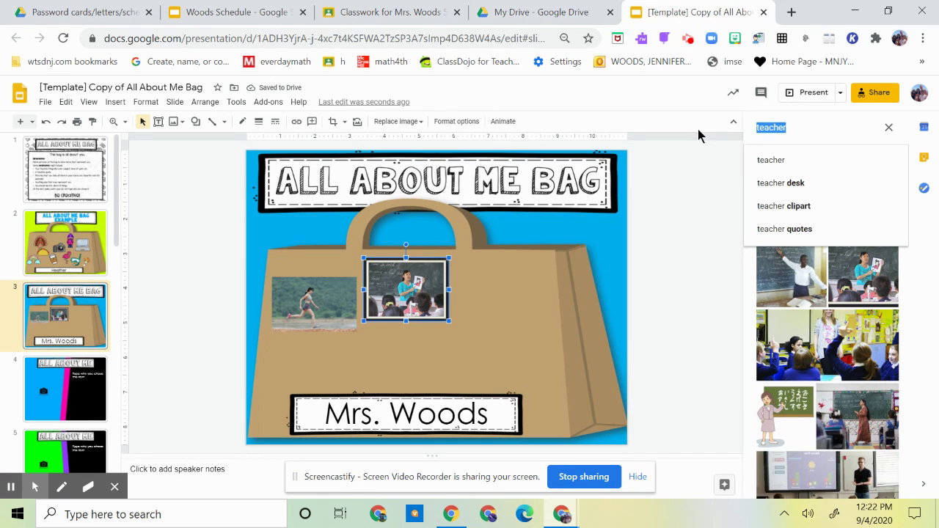
pyautogui.write('pizza')
pyautogui.press('Return')
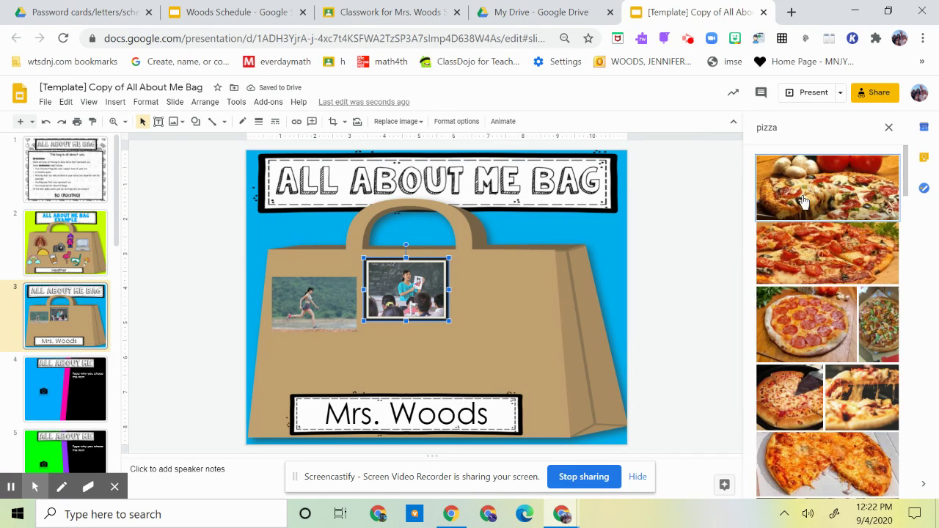
pyautogui.moveTo(807, 327); pyautogui.dragTo(449, 293)
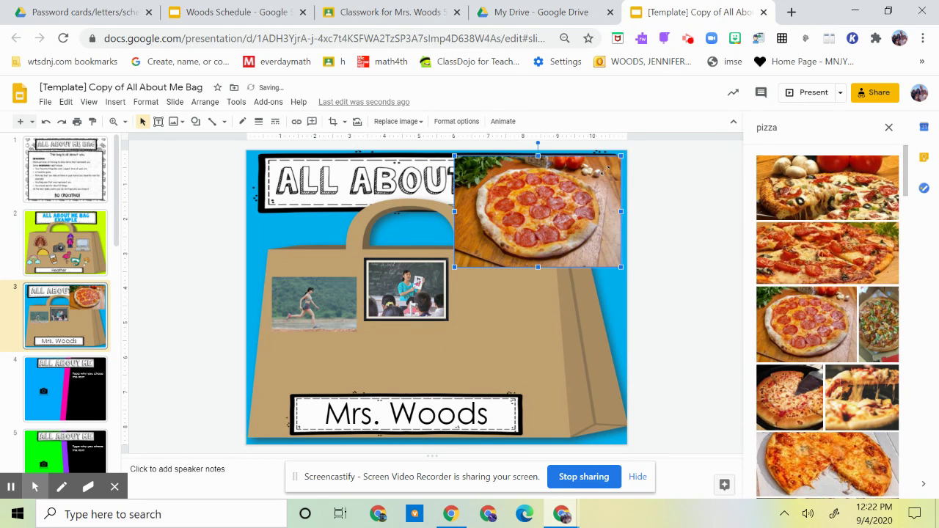
pyautogui.moveTo(620, 155); pyautogui.dragTo(507, 289)
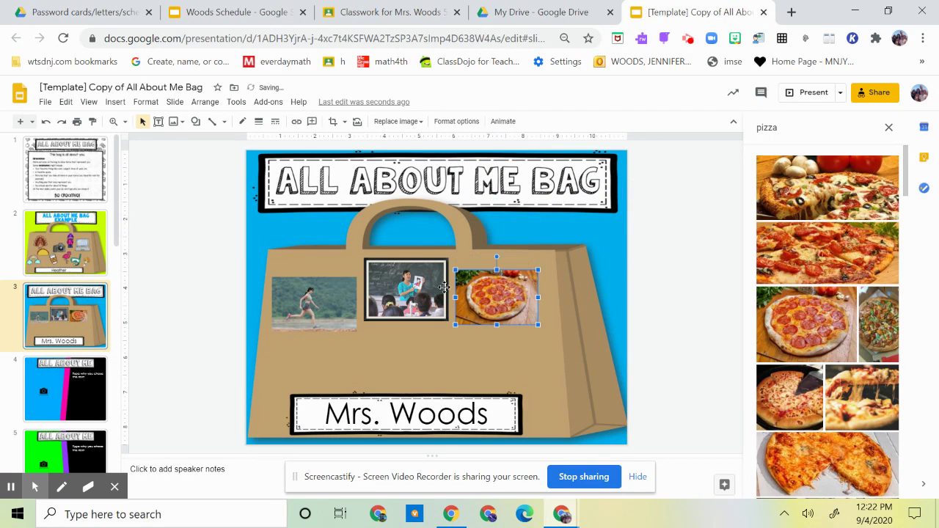
# Check the picture placeholder on slide 4, then copy the pizza picture from the bag on slide 3
pyautogui.scroll(-3, 89, 389)
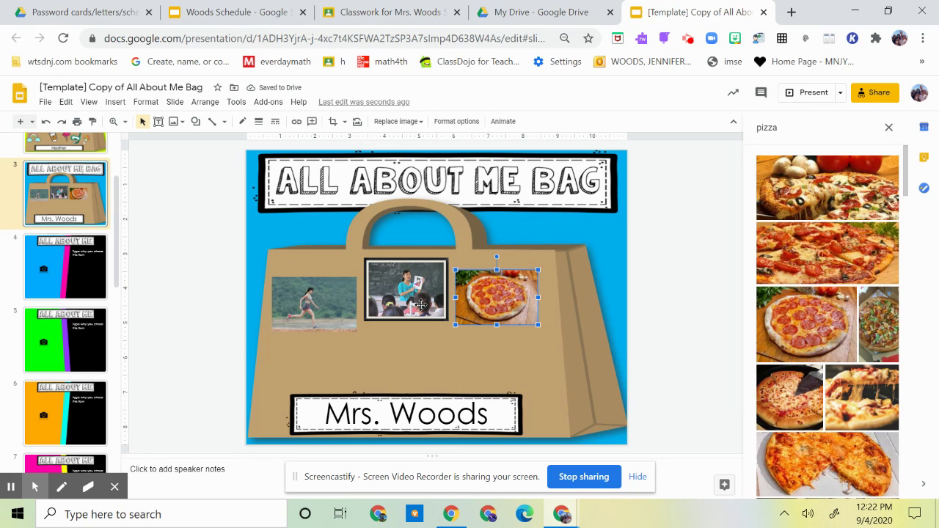
pyautogui.click(83, 278)
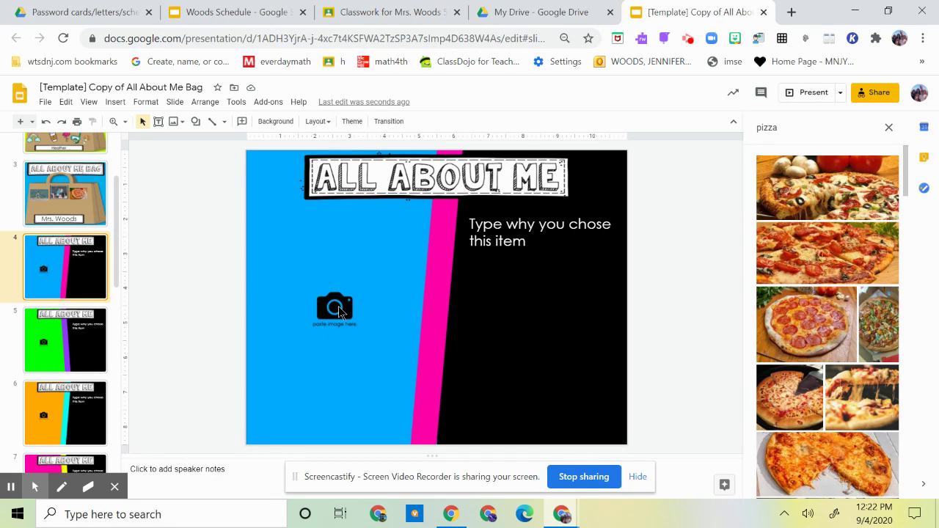
pyautogui.click(86, 220)
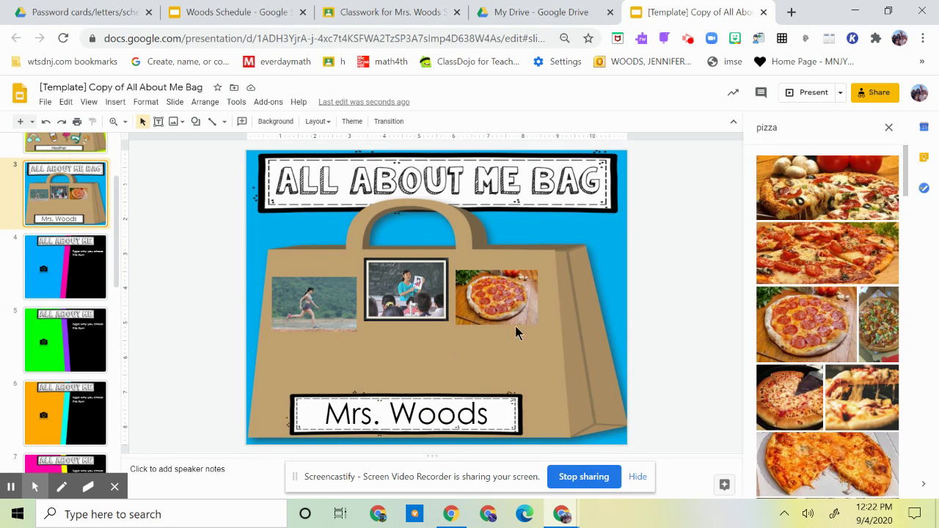
pyautogui.click(483, 300)
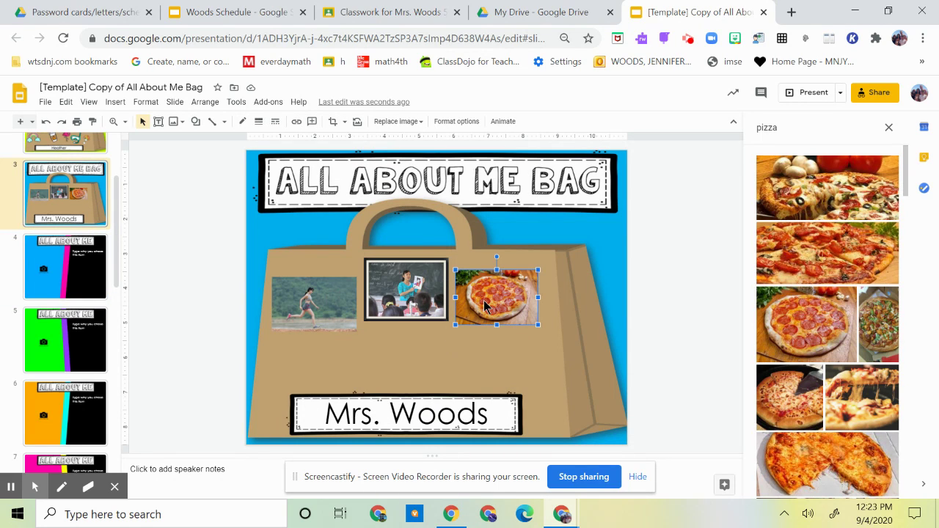
pyautogui.rightClick(484, 306)
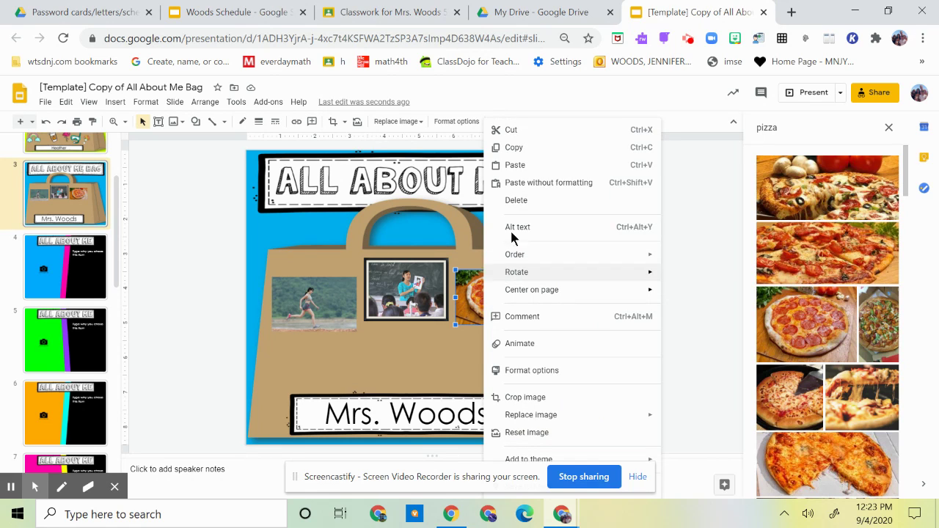
pyautogui.click(514, 149)
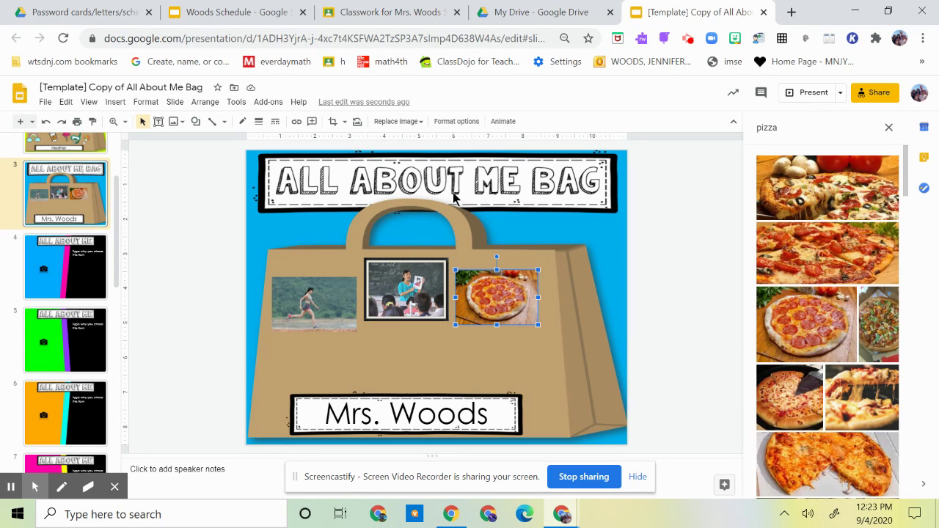
# Paste a copy of the pizza picture onto the bag on slide 3
pyautogui.click(411, 298)
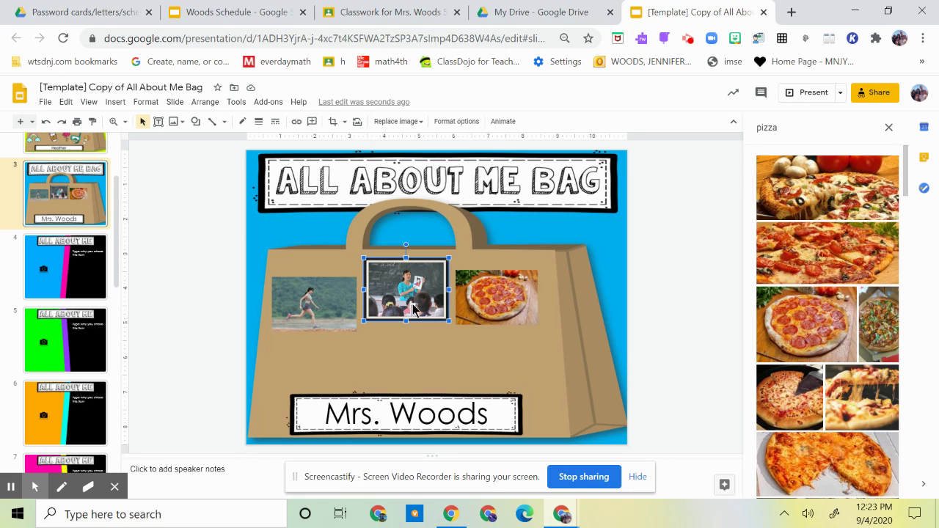
pyautogui.hotkey('ctrl', 'v')
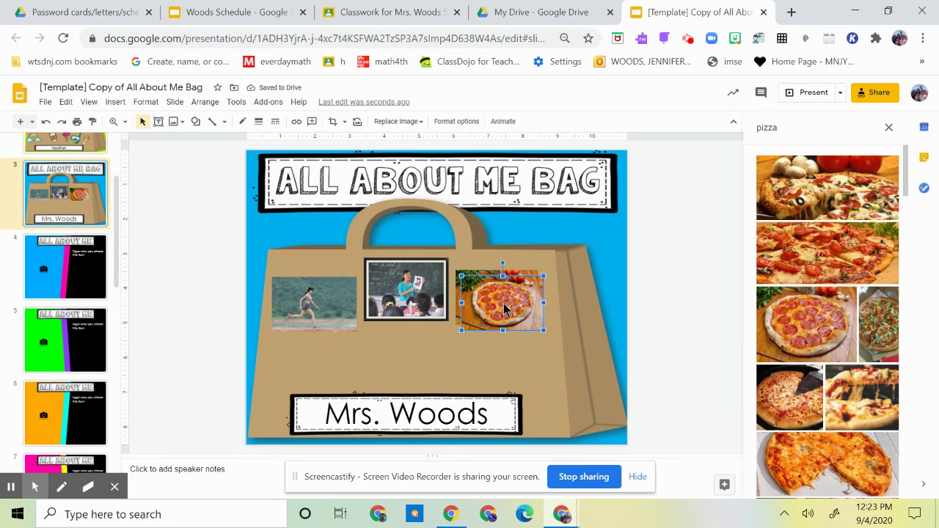
pyautogui.click(417, 285)
pyautogui.click(496, 301)
# Paste the pizza picture on slide 4 and move it over the camera placeholder on the blue area
pyautogui.click(44, 343)
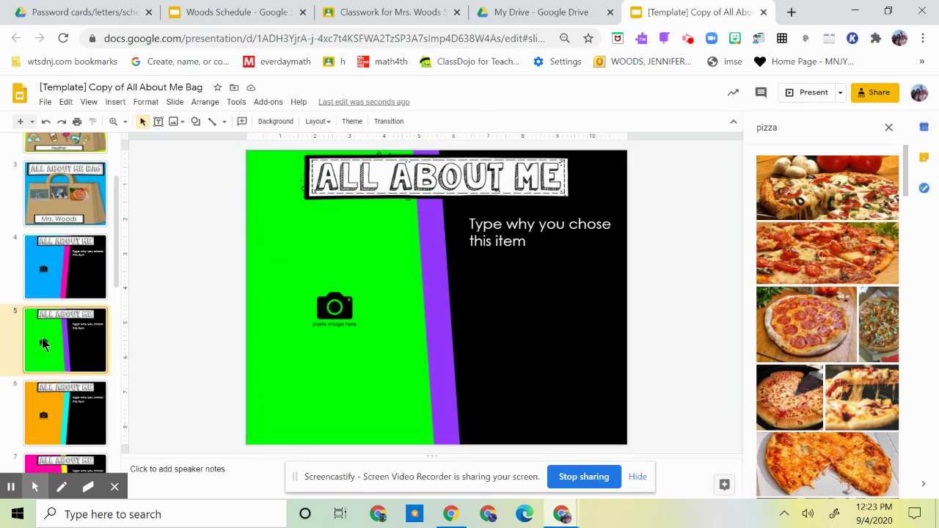
pyautogui.click(55, 266)
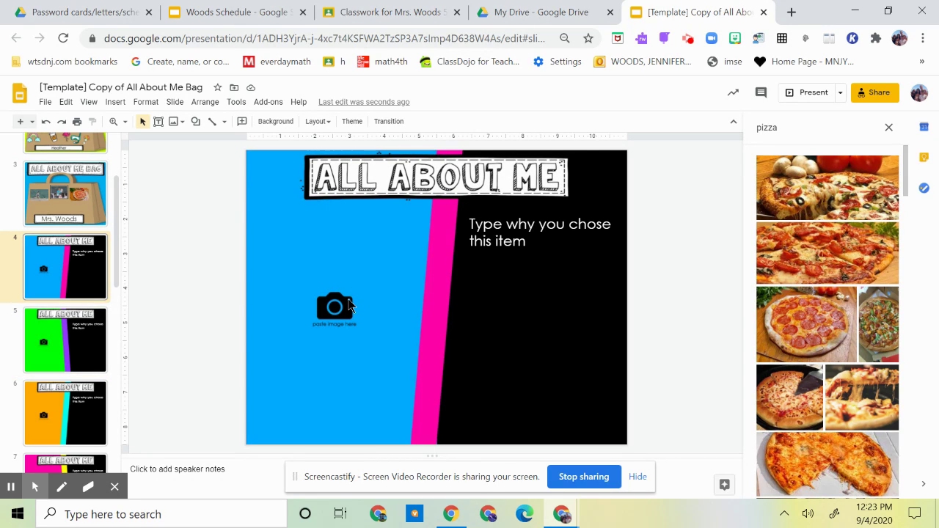
pyautogui.hotkey('ctrl', 'v')
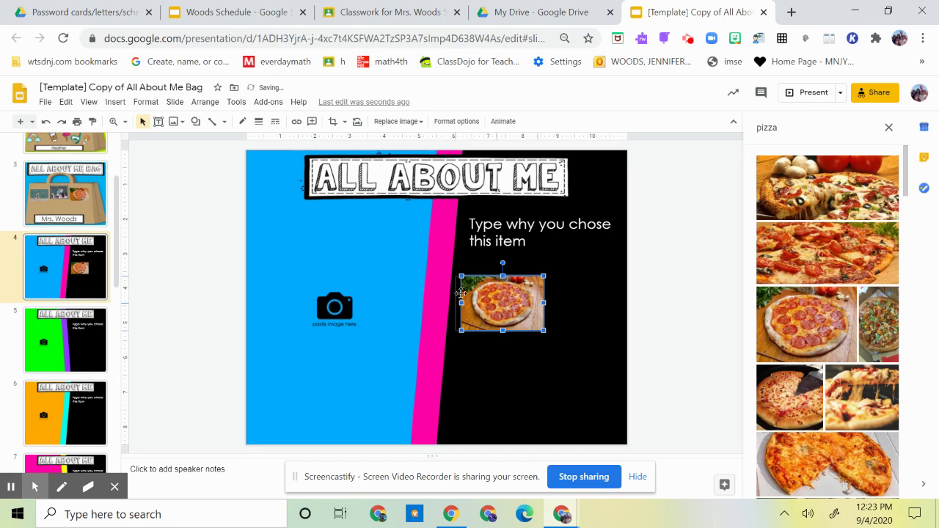
pyautogui.moveTo(344, 292); pyautogui.dragTo(344, 292)
# Paste a second pizza picture on slide 4 and move it above the first one on the blue area
pyautogui.rightClick(381, 219)
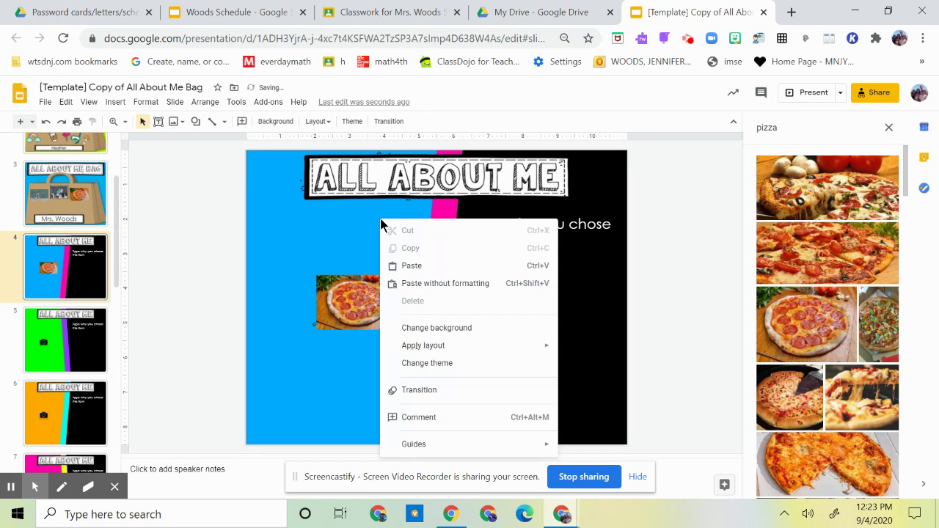
pyautogui.click(423, 267)
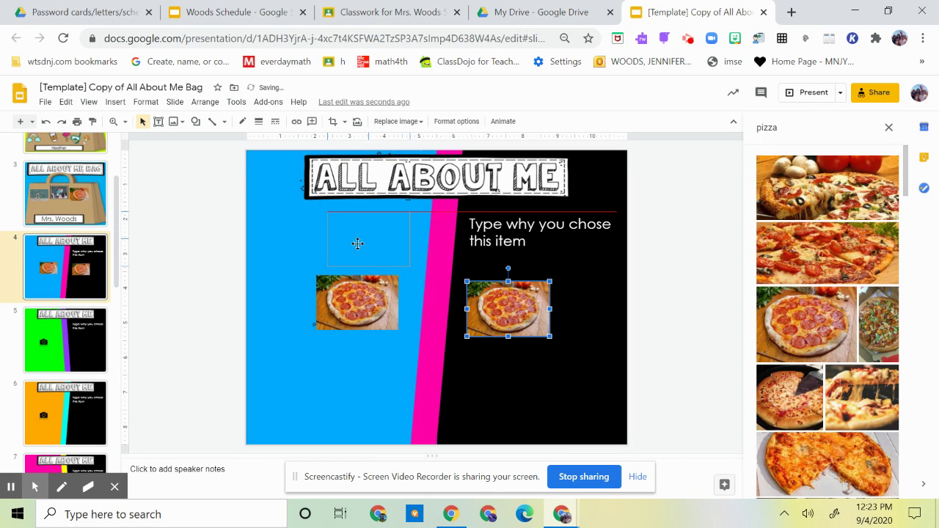
pyautogui.moveTo(357, 243); pyautogui.dragTo(357, 244)
# Clear the placeholder text "Type why you chose this item" from the text box on slide 4
pyautogui.click(476, 233)
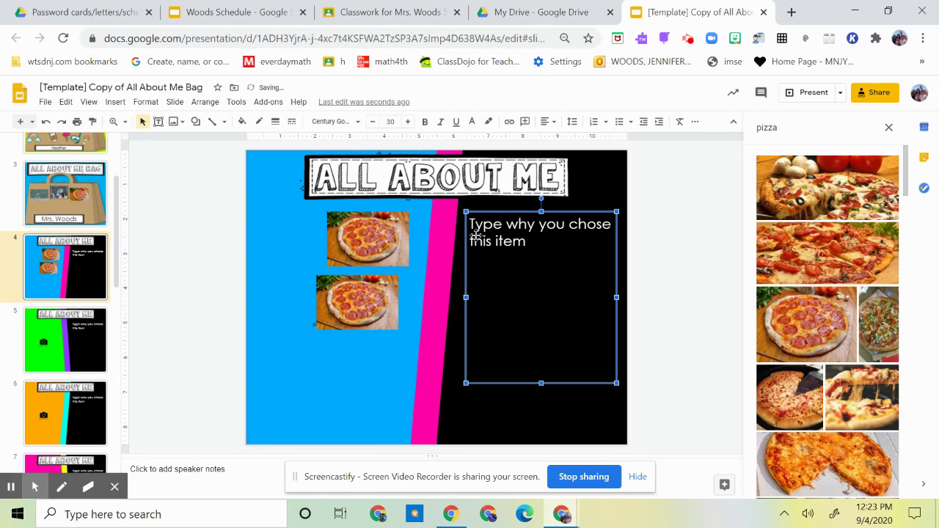
pyautogui.click(529, 241)
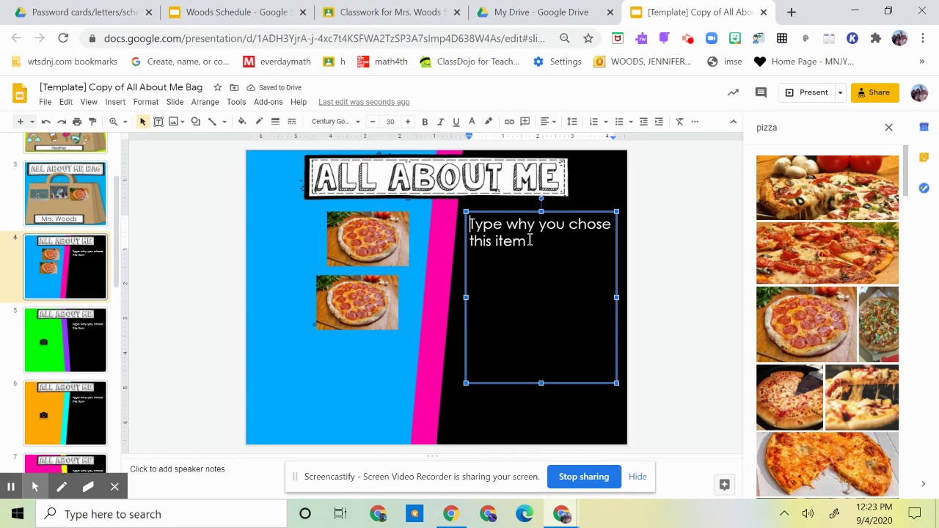
pyautogui.press('Delete')
pyautogui.press('Delete')
pyautogui.press('Delete')
pyautogui.press('Delete')
pyautogui.press('Delete')
pyautogui.press('Delete')
pyautogui.press('Delete')
pyautogui.press('Delete')
pyautogui.press('Delete')
pyautogui.press('Delete')
pyautogui.press('Delete')
pyautogui.press('Delete')
pyautogui.press('Delete')
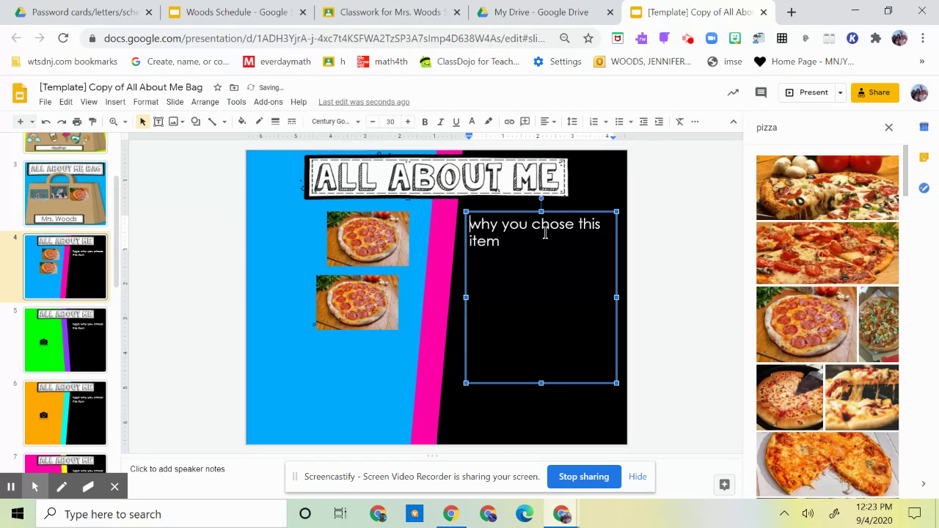
pyautogui.press('Delete')
pyautogui.press('Delete')
pyautogui.press('Delete')
pyautogui.press('Delete')
pyautogui.press('Delete')
pyautogui.press('Delete')
pyautogui.press('Delete')
pyautogui.press('Delete')
pyautogui.press('Delete')
pyautogui.press('Delete')
pyautogui.press('Delete')
pyautogui.press('Delete')
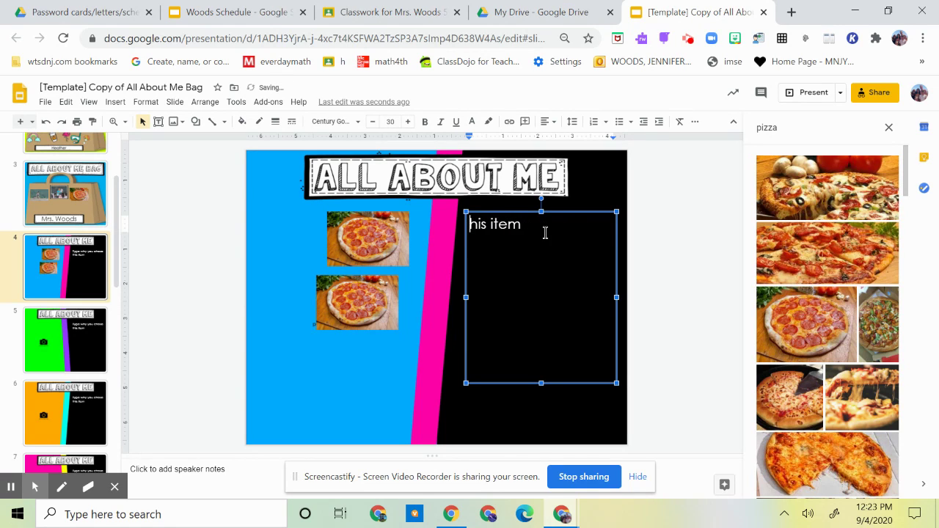
pyautogui.press('Delete')
pyautogui.press('Delete')
pyautogui.press('Delete')
# Write "I love pizza and I can eat it everyday." in the explanation text box on slide 4
pyautogui.write('I')
pyautogui.press('BackSpace')
pyautogui.write('ove pizza an')
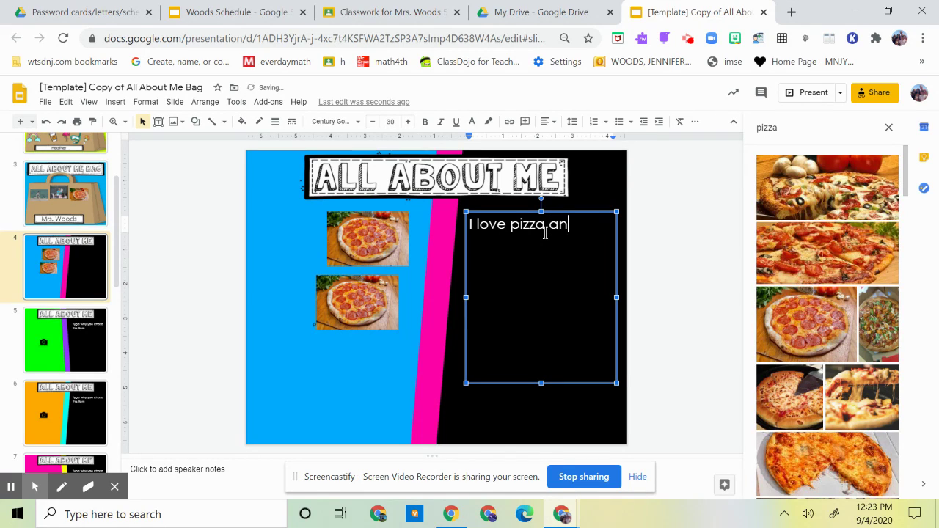
pyautogui.write('d heese fri')
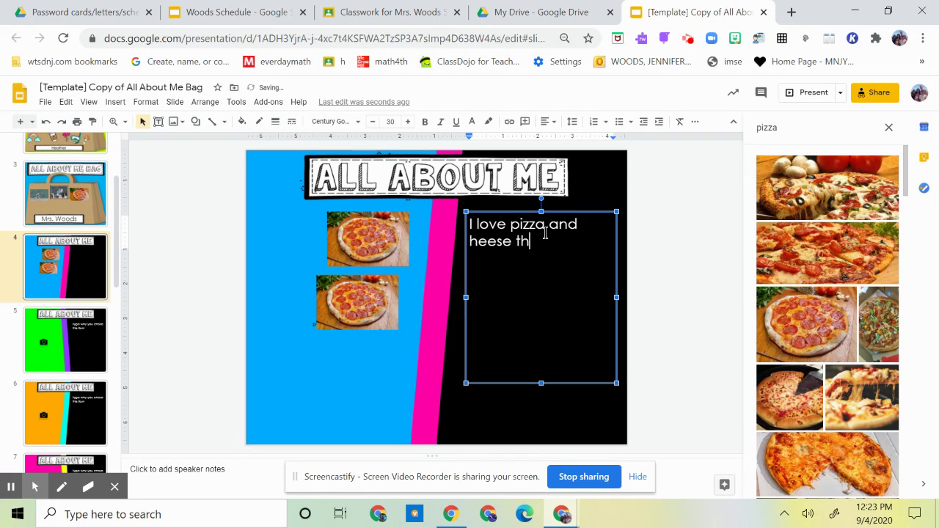
pyautogui.press('BackSpace')
pyautogui.press('BackSpace')
pyautogui.press('BackSpace')
pyautogui.press('BackSpace')
pyautogui.press('BackSpace')
pyautogui.press('BackSpace')
pyautogui.press('BackSpace')
pyautogui.press('BackSpace')
pyautogui.press('BackSpace')
pyautogui.press('BackSpace')
pyautogui.press('BackSpace')
pyautogui.press('BackSpace')
pyautogui.press('BackSpace')
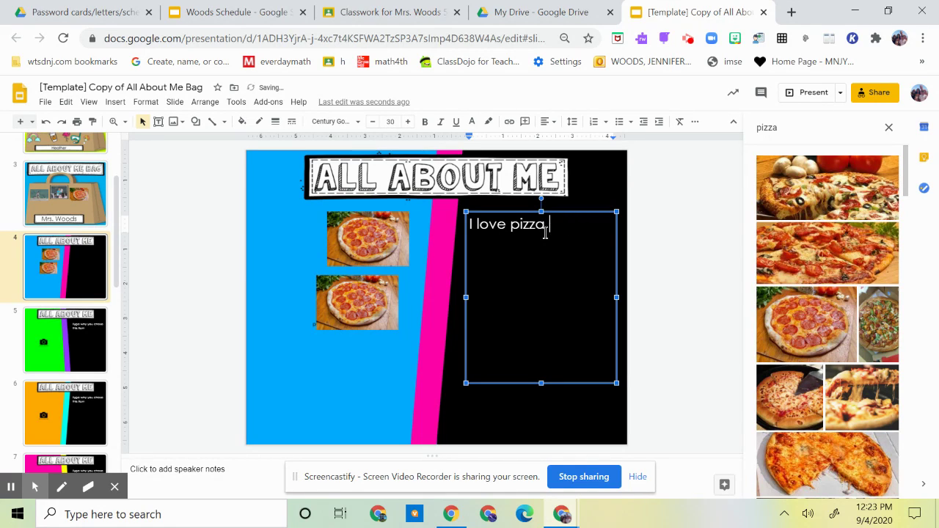
pyautogui.write('and I can eat it ')
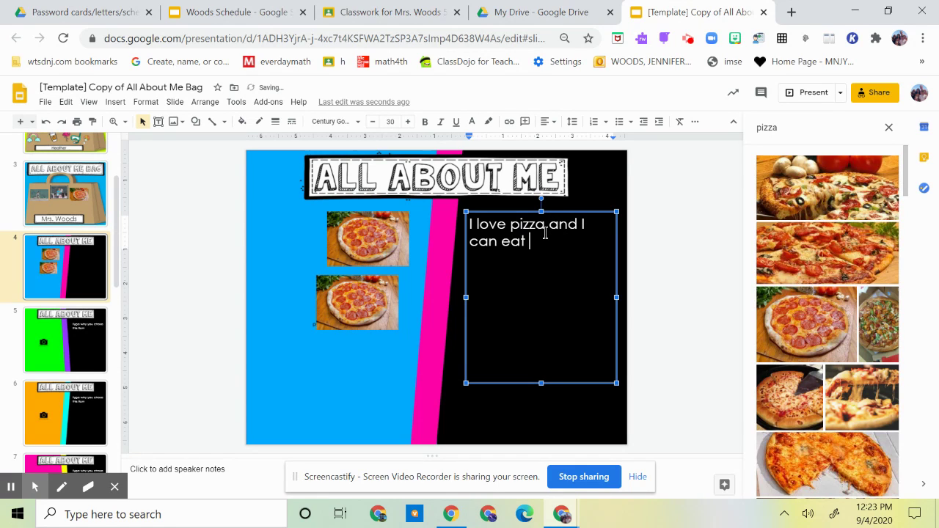
pyautogui.write('everyday')
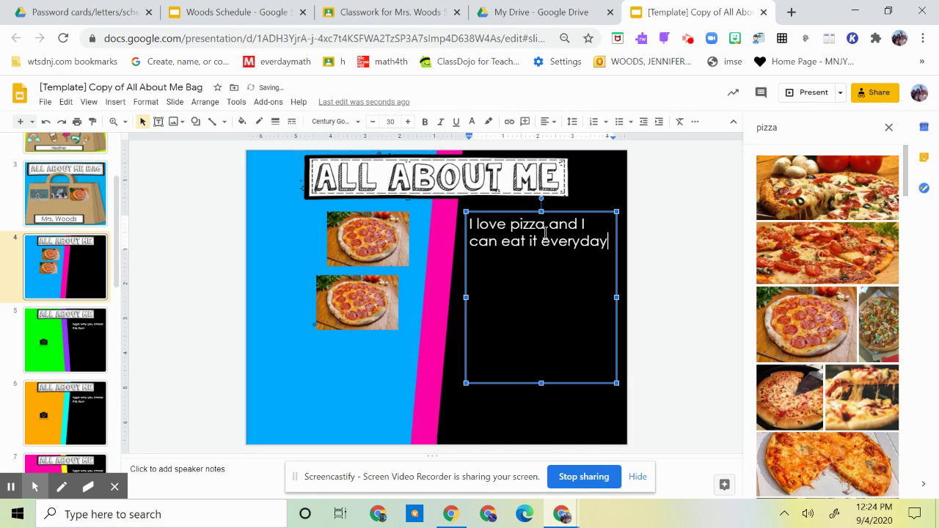
pyautogui.write('.')
# Copy the running picture from the bag on slide 3 and paste it over the camera placeholder on slide 5
pyautogui.click(57, 350)
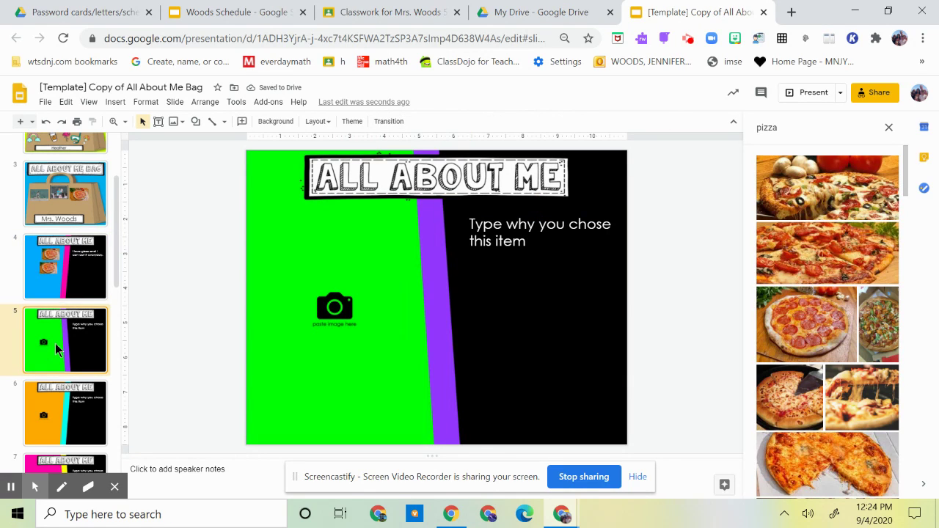
pyautogui.click(85, 201)
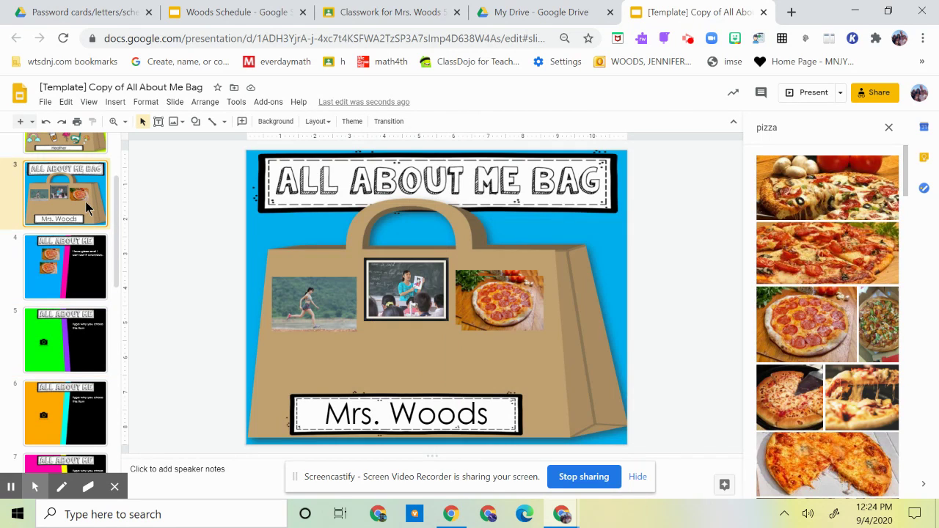
pyautogui.click(307, 308)
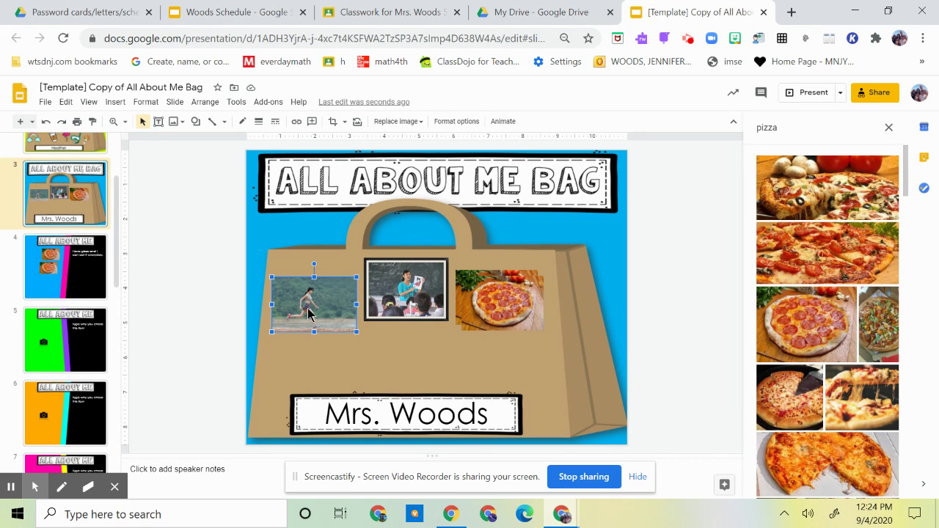
pyautogui.click(51, 358)
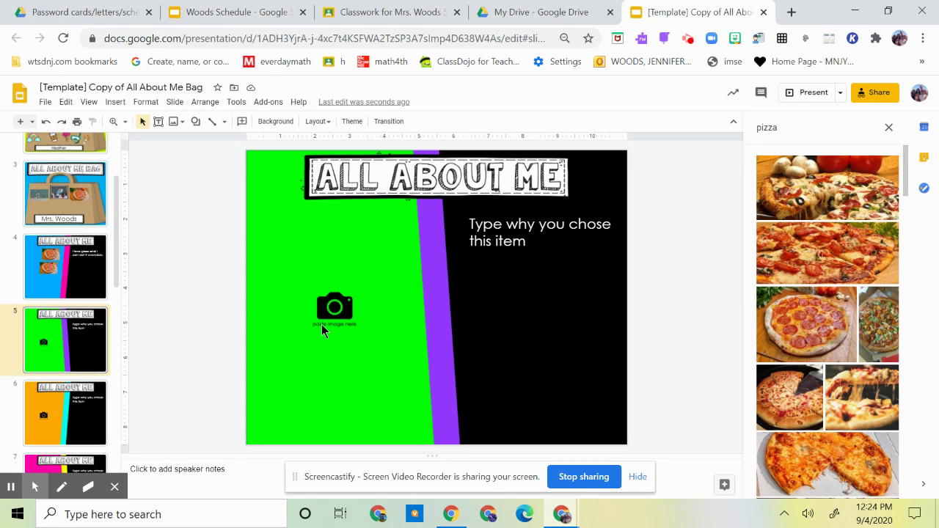
pyautogui.hotkey('ctrl', 'v')
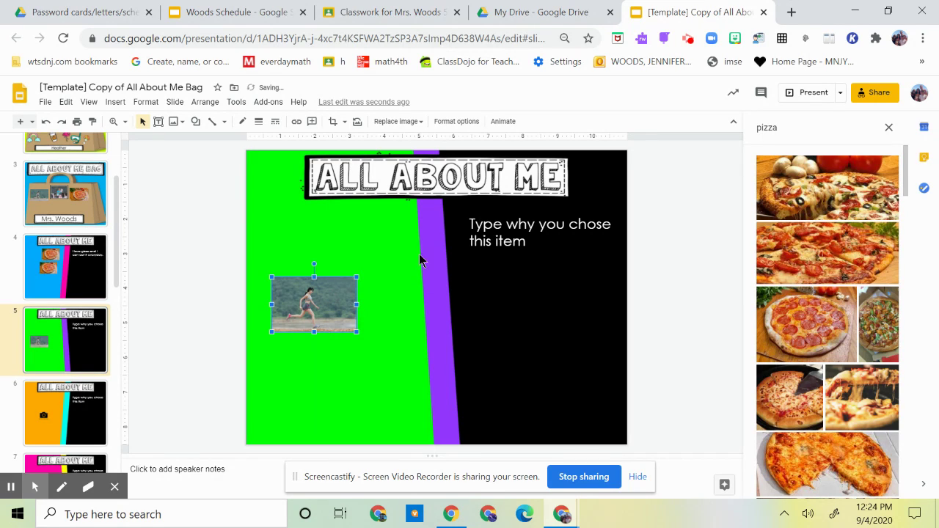
pyautogui.click(480, 214)
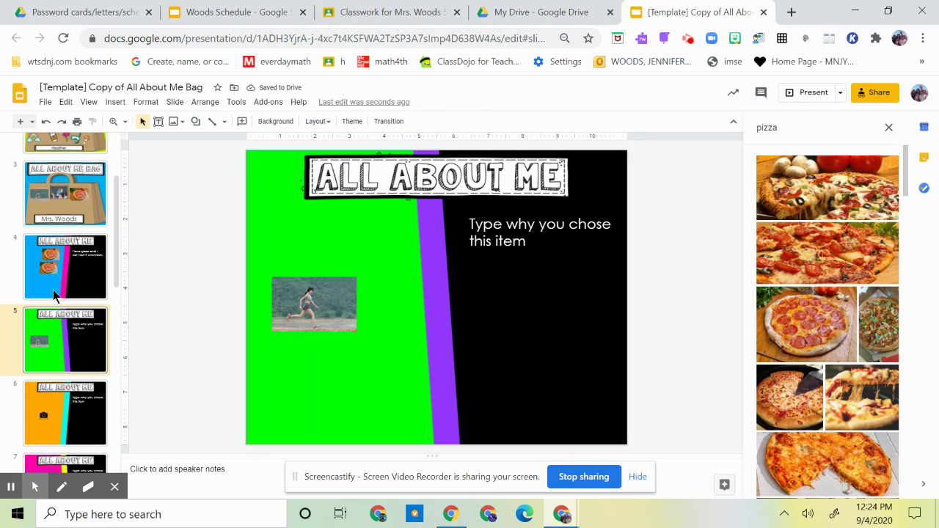
# Open the poem on slide 14 and select the end of the "A teacher" answer in its first line
pyautogui.scroll(-7, 77, 392)
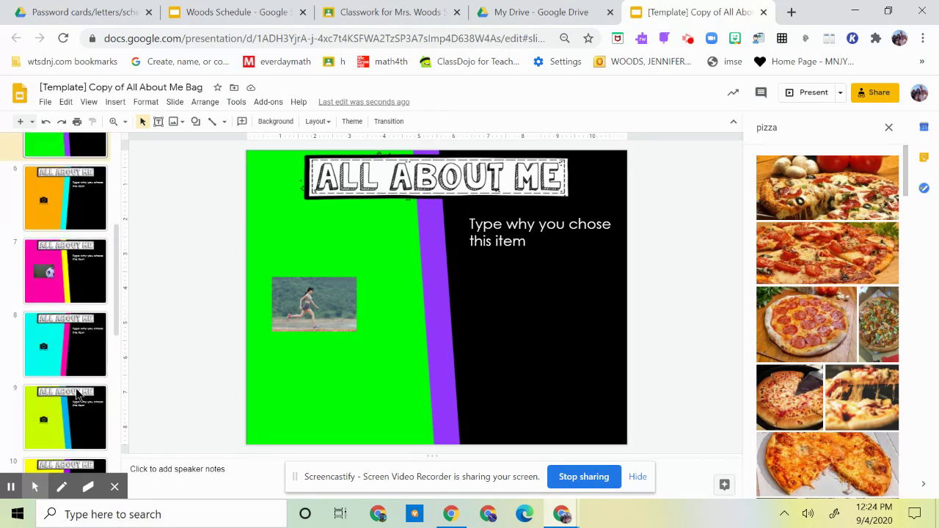
pyautogui.click(79, 445)
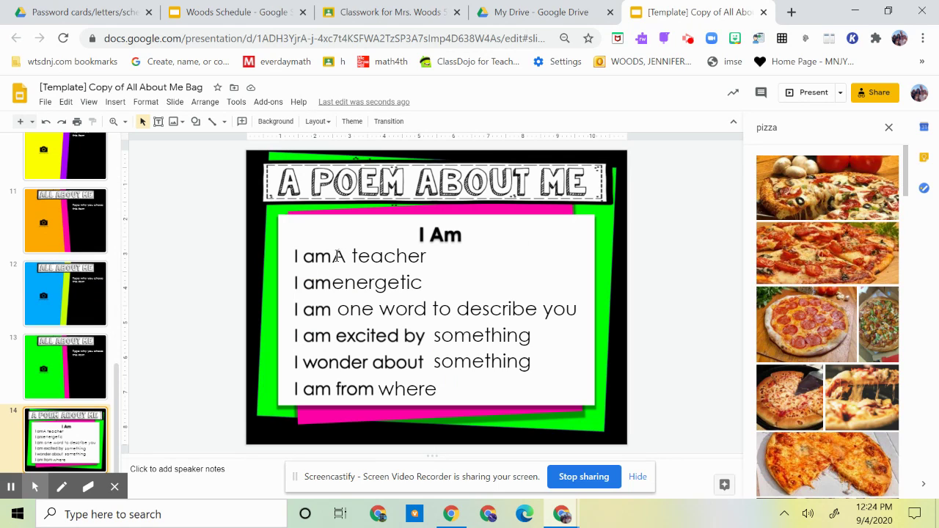
pyautogui.click(336, 255)
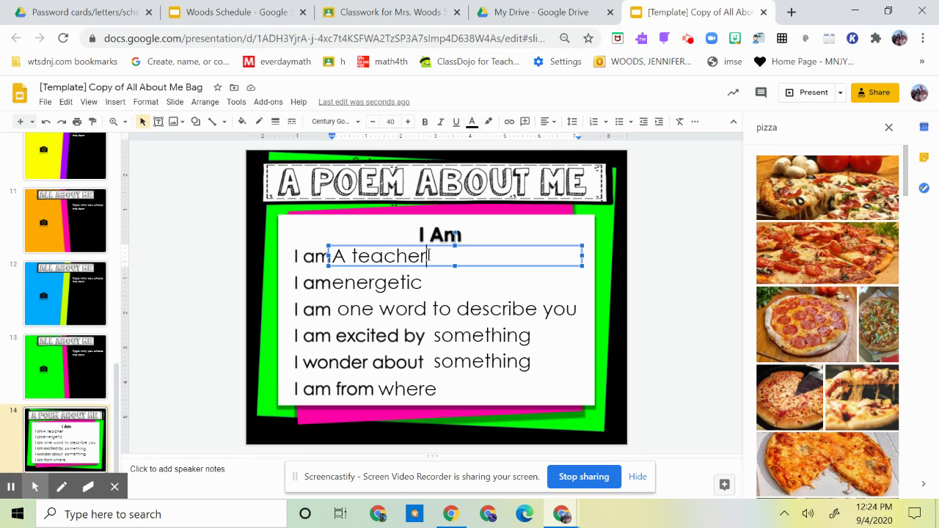
pyautogui.moveTo(429, 255); pyautogui.dragTo(408, 256)
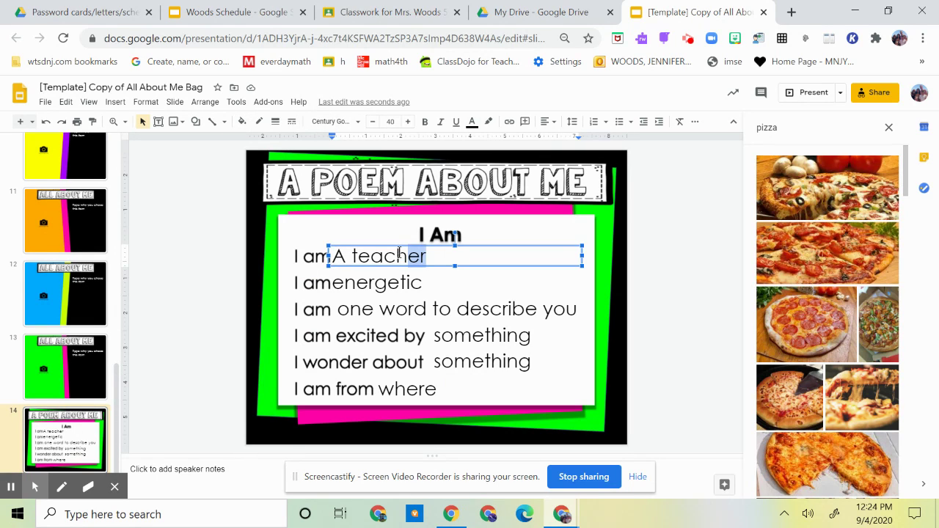
# Undo the latest edits, and redo them to restore the sentence on slide 4 and the running picture on slide 5
pyautogui.click(49, 122)
pyautogui.click(48, 122)
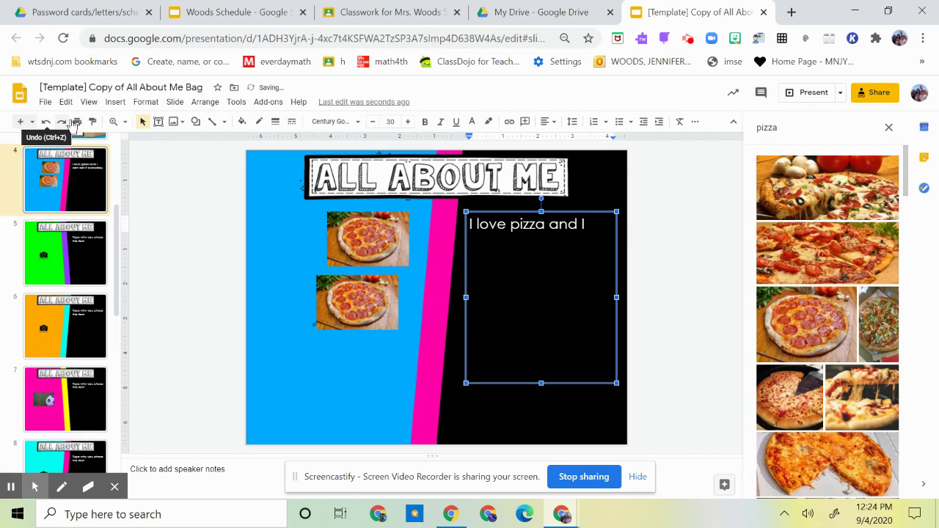
pyautogui.click(62, 123)
pyautogui.click(61, 123)
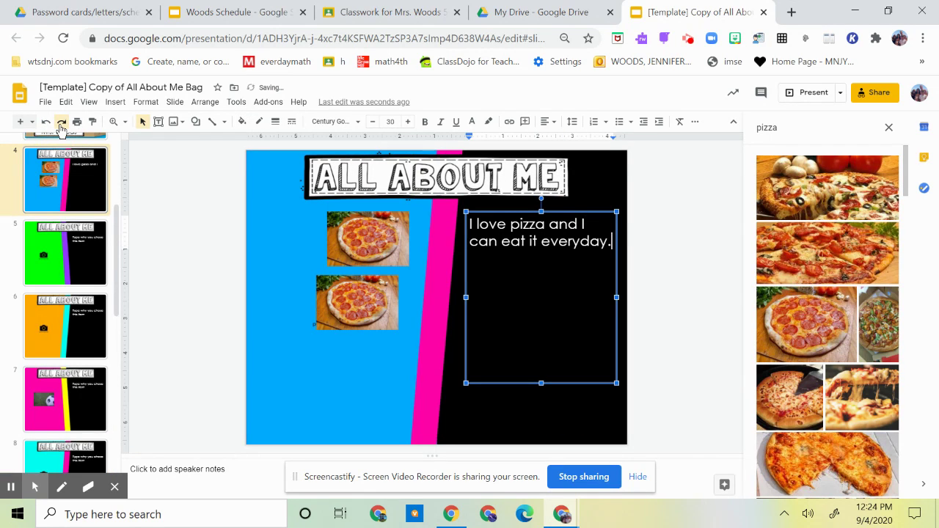
pyautogui.click(62, 124)
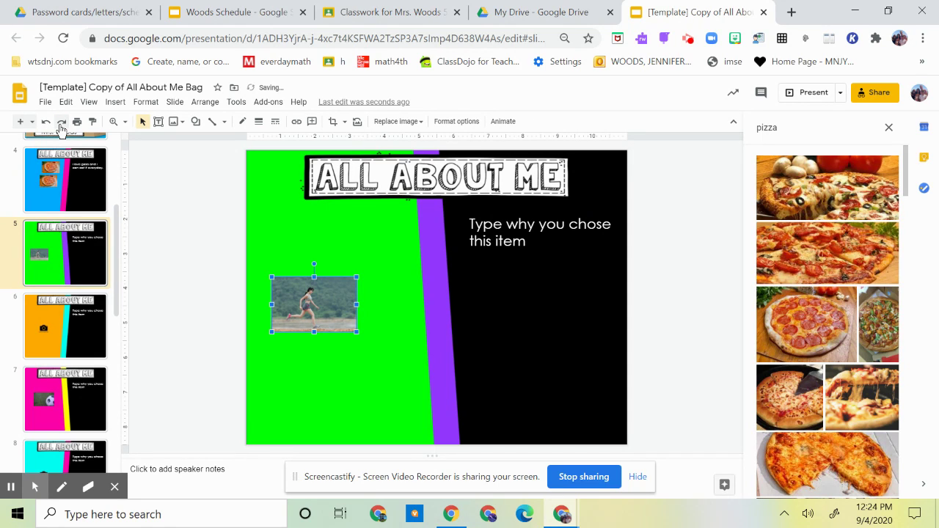
# Return to the poem on slide 14 and select the "one word to describe you" placeholder in the third line
pyautogui.scroll(-3, 57, 421)
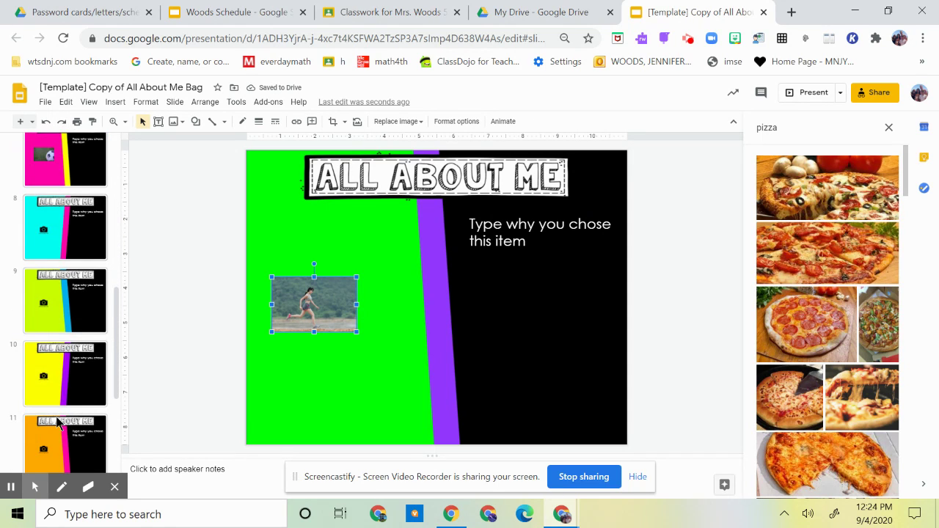
pyautogui.scroll(-3, 57, 422)
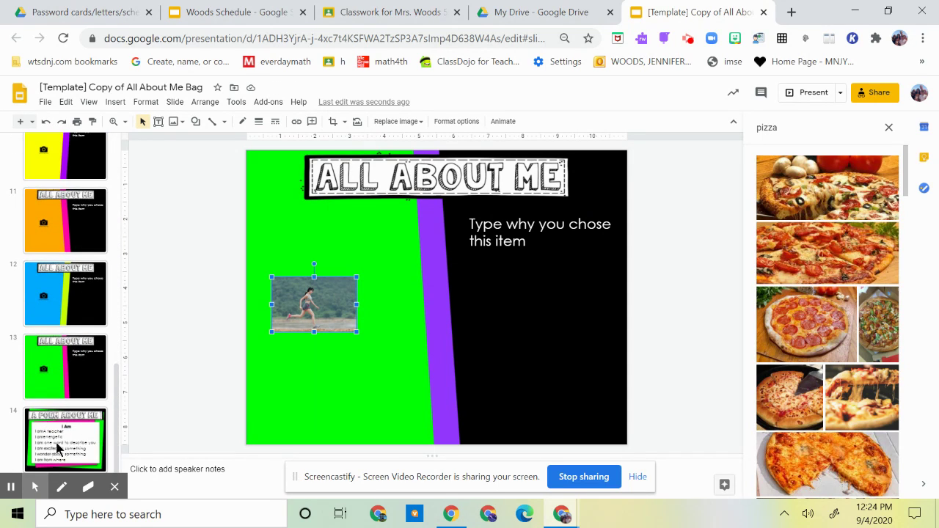
pyautogui.click(57, 448)
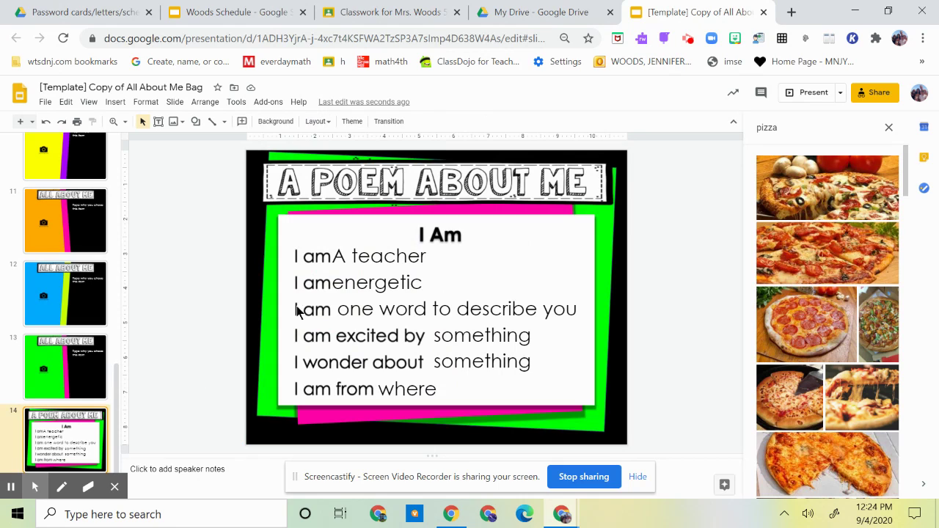
pyautogui.click(342, 309)
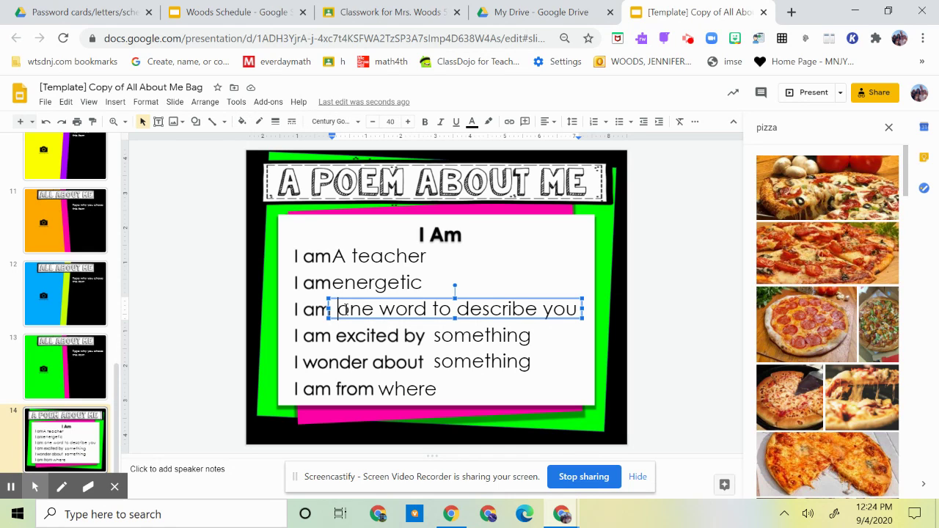
pyautogui.moveTo(342, 310); pyautogui.dragTo(600, 334)
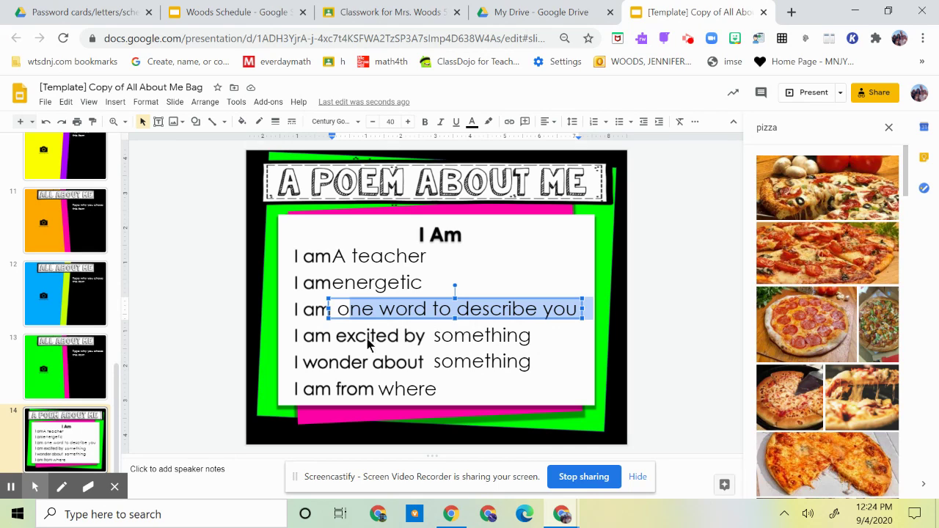
# Replace the placeholder after "I am excited by" in the poem with "summer"
pyautogui.click(435, 335)
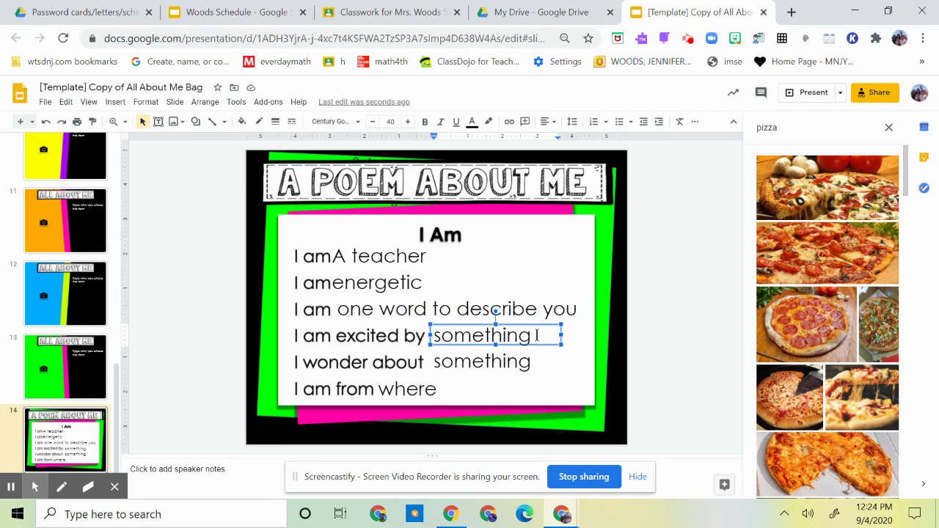
pyautogui.moveTo(532, 336); pyautogui.dragTo(428, 334)
pyautogui.write('summer')
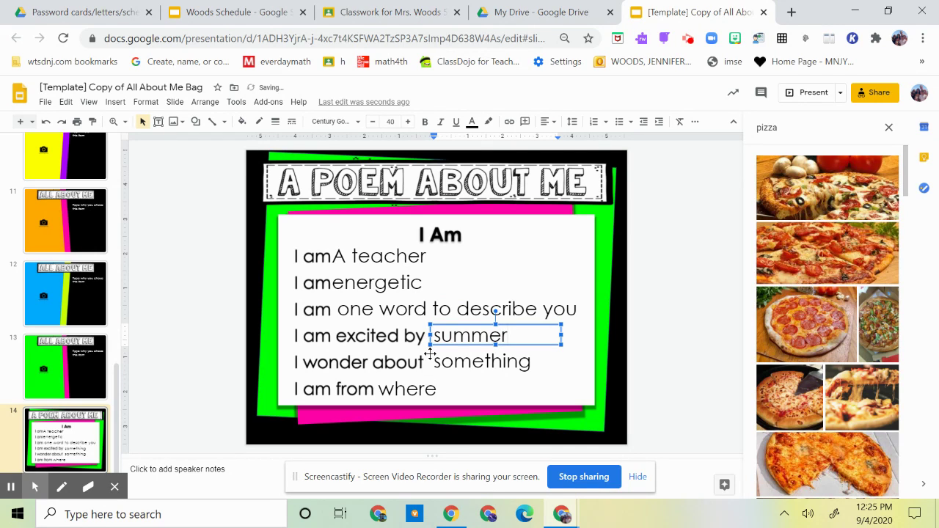
# Shift the text box after "I wonder about" slightly and replace its placeholder with "My students"
pyautogui.click(434, 360)
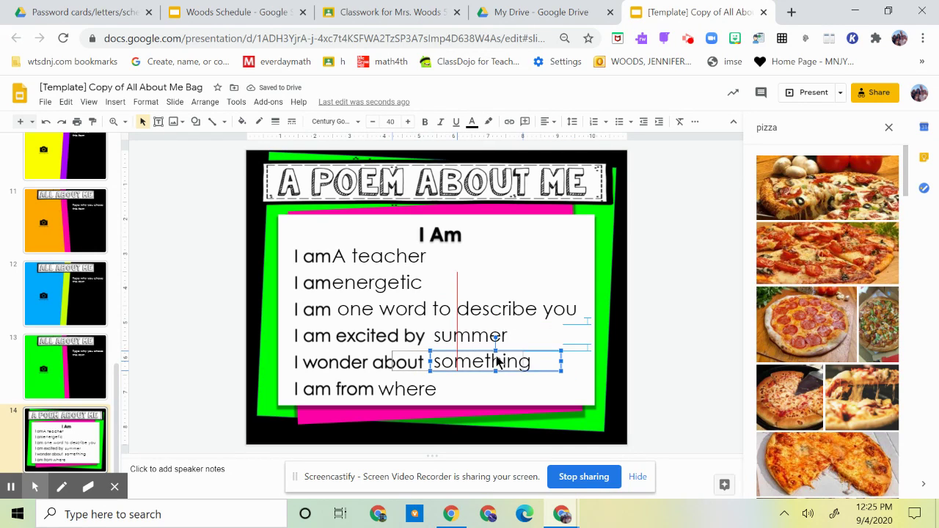
pyautogui.moveTo(535, 363); pyautogui.dragTo(538, 364)
pyautogui.click(526, 360)
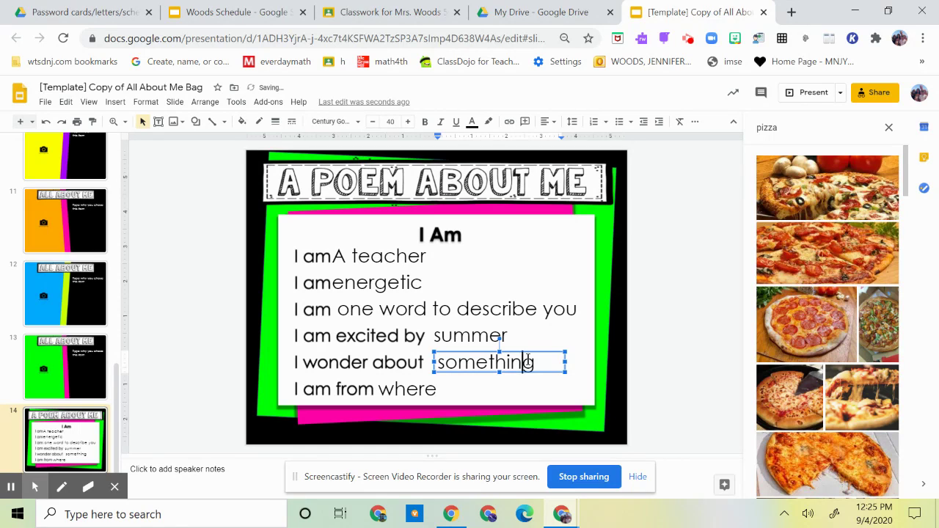
pyautogui.press('BackSpace')
pyautogui.press('BackSpace')
pyautogui.press('BackSpace')
pyautogui.press('BackSpace')
pyautogui.press('BackSpace')
pyautogui.press('BackSpace')
pyautogui.press('BackSpace')
pyautogui.press('BackSpace')
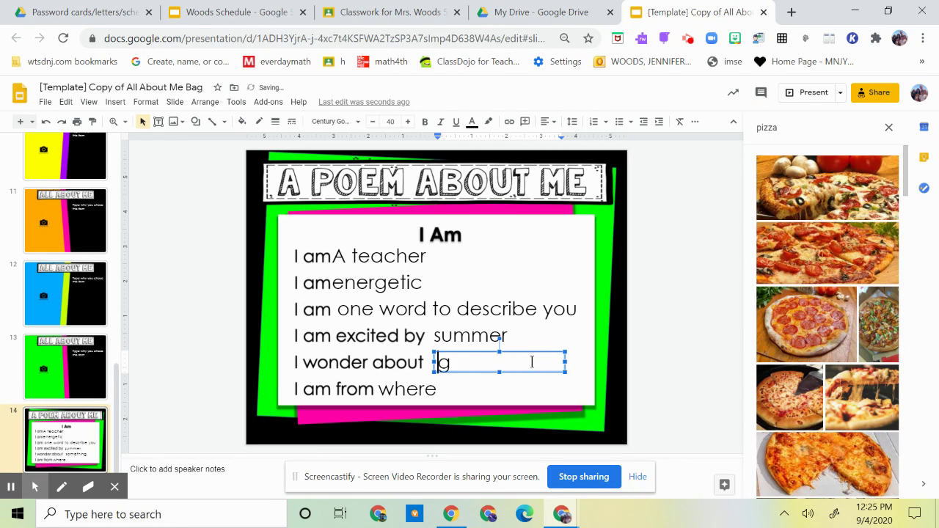
pyautogui.press('Delete')
pyautogui.write('My students\\')
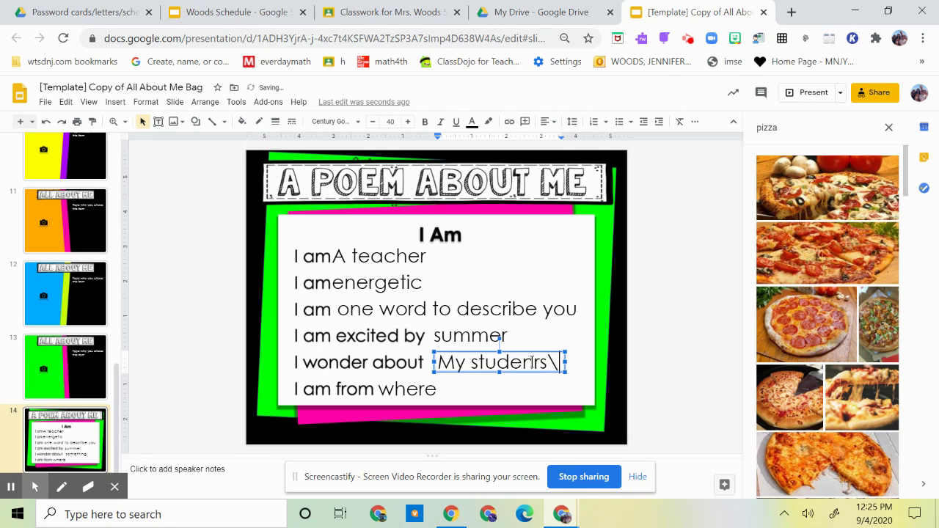
pyautogui.press('BackSpace')
pyautogui.write('s')
pyautogui.click(448, 391)
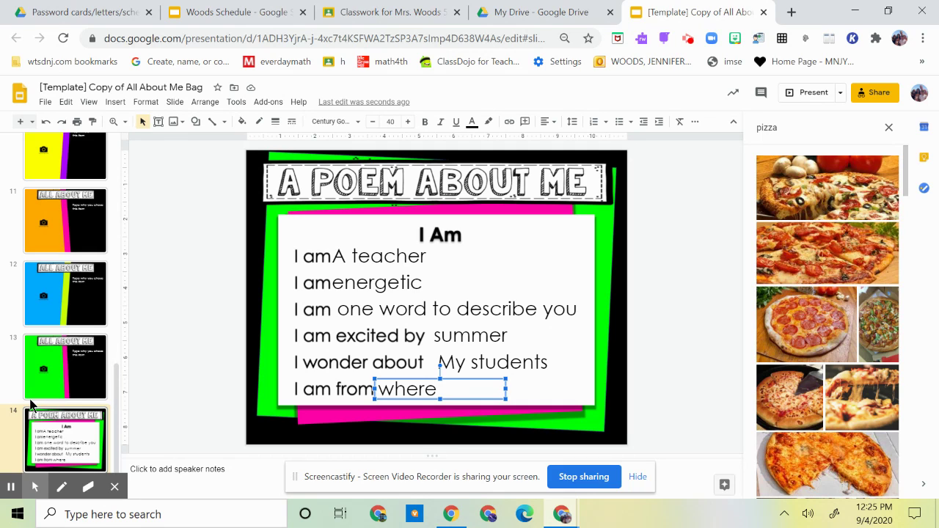
pyautogui.scroll(10, 72, 279)
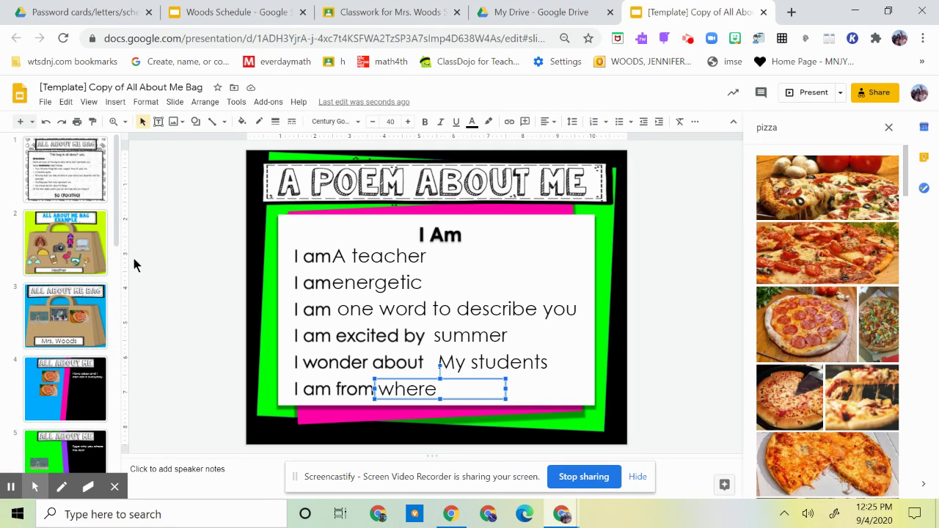
pyautogui.scroll(-3, 95, 348)
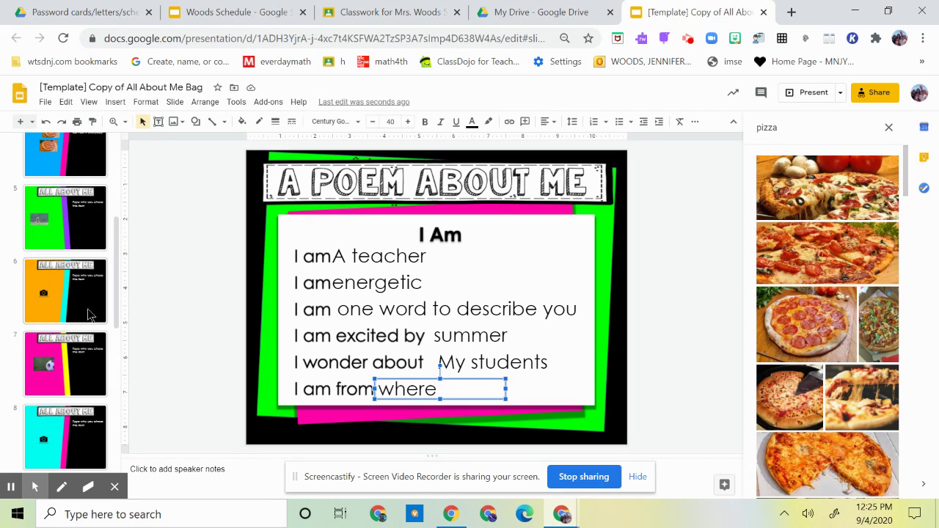
pyautogui.scroll(3, 88, 313)
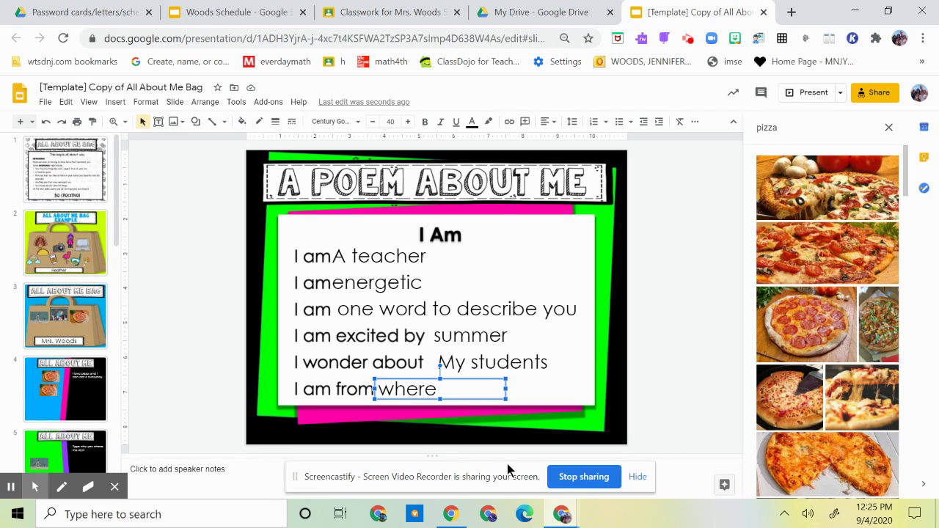